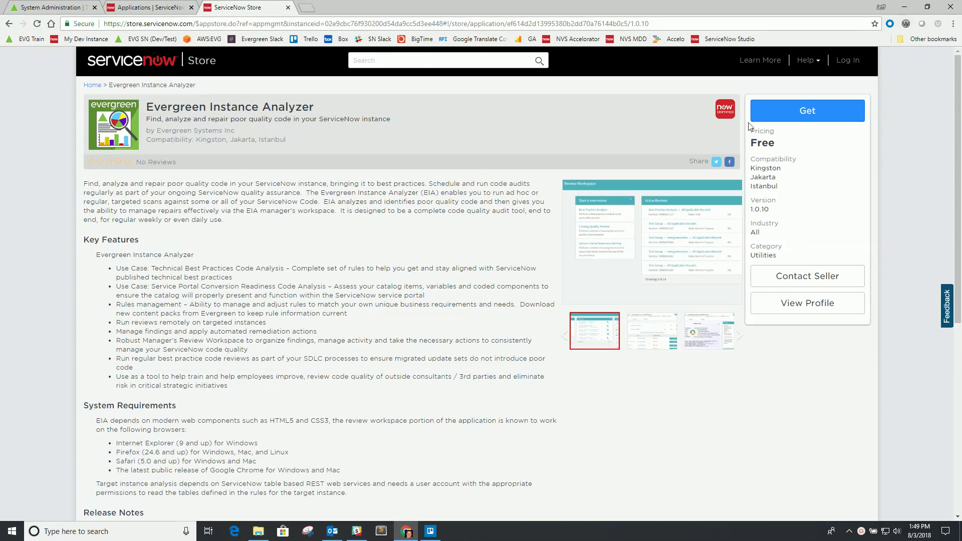
Switch back from the Store listing to the 'Applications | ServiceNow' tab showing the app-cs-social project
left_click(125, 6)
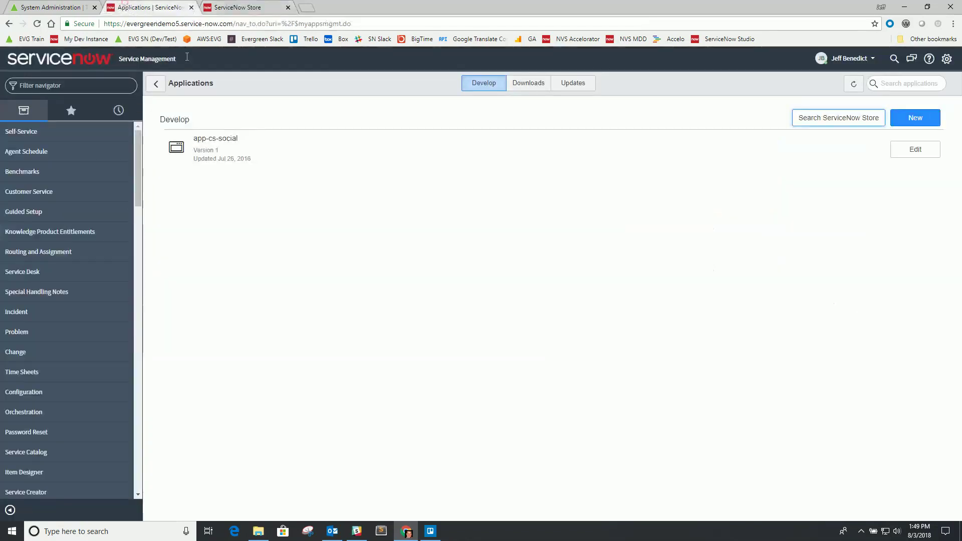
Find Evergreen Instance Analyzer under System Applications downloads and install version 1.0.13 with demo data
left_click(69, 86)
type("system appl")
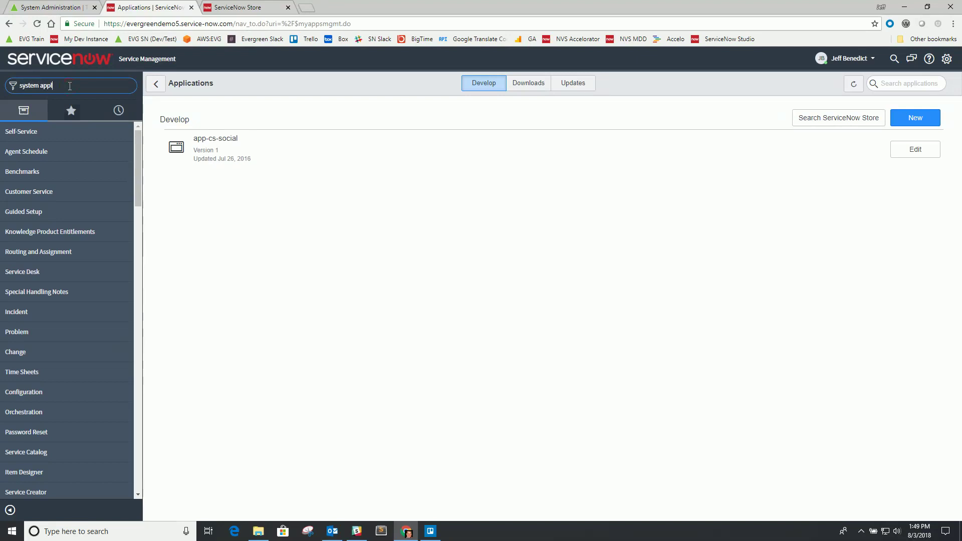
type("ications")
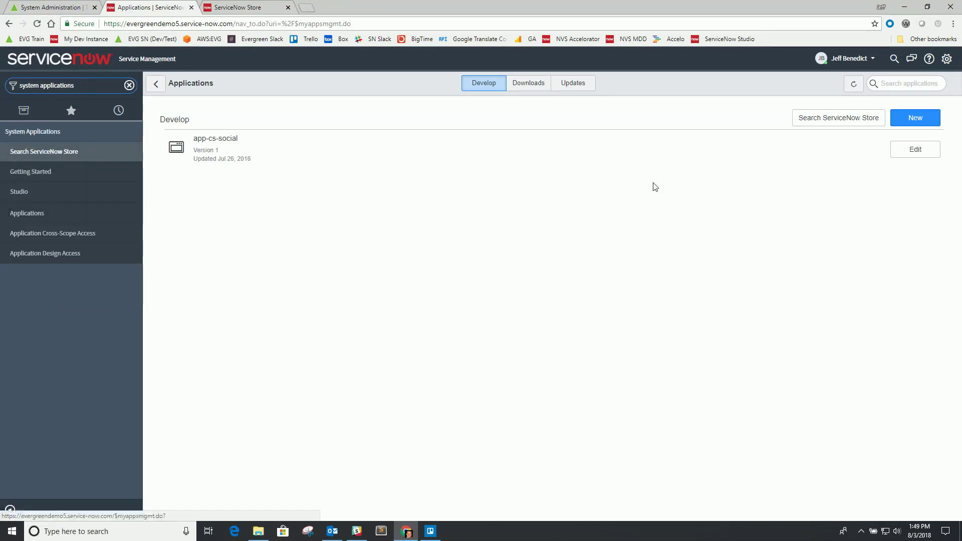
left_click(529, 85)
scroll(540, 335, "down", 3)
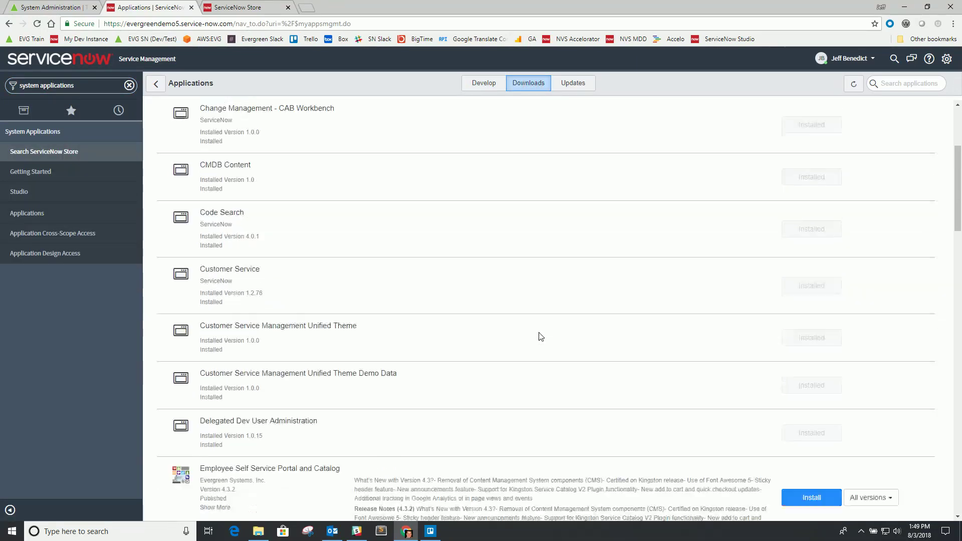
scroll(539, 332, "down", 6)
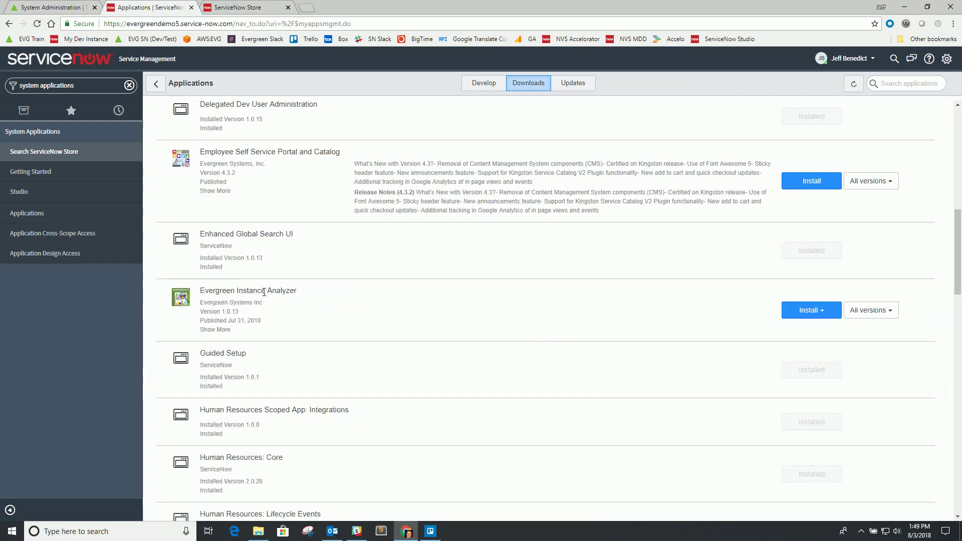
left_click(804, 313)
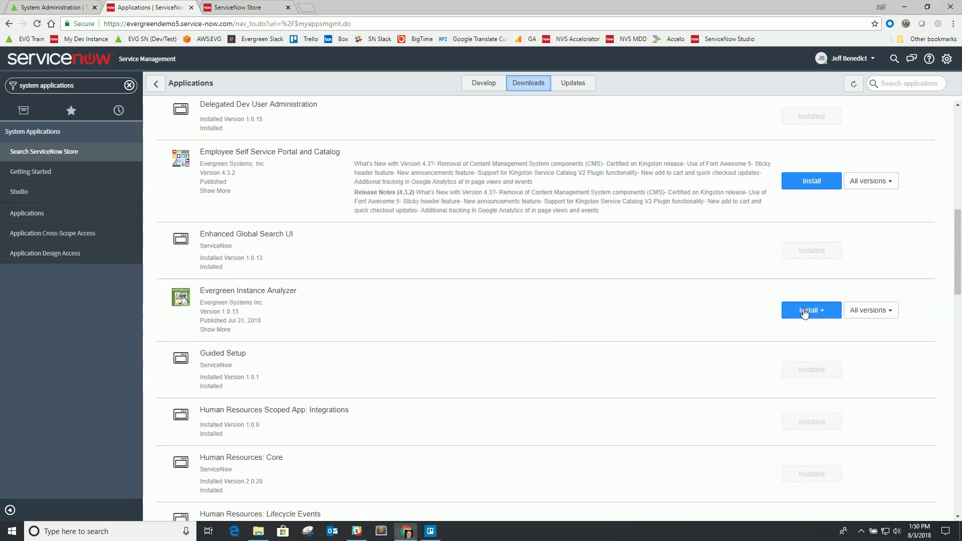
left_click(804, 313)
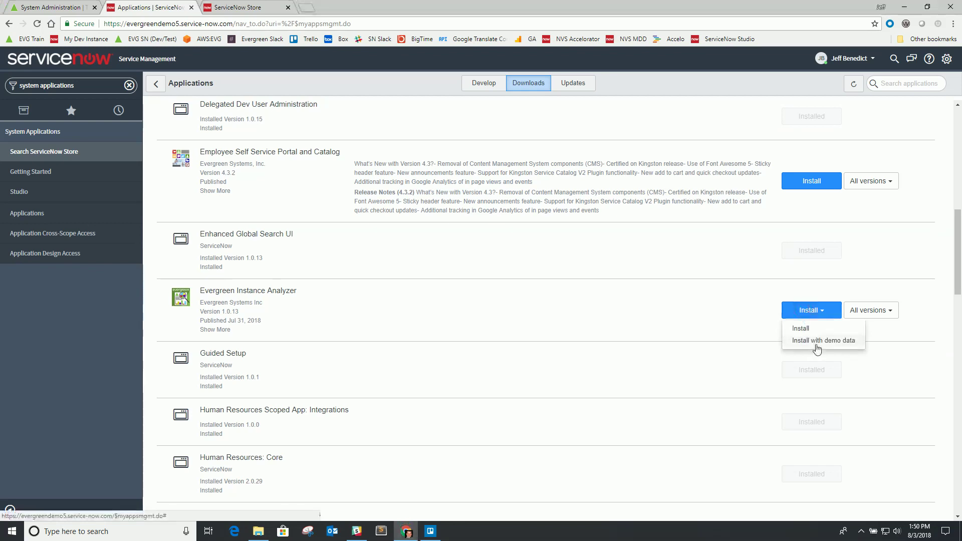
left_click(810, 346)
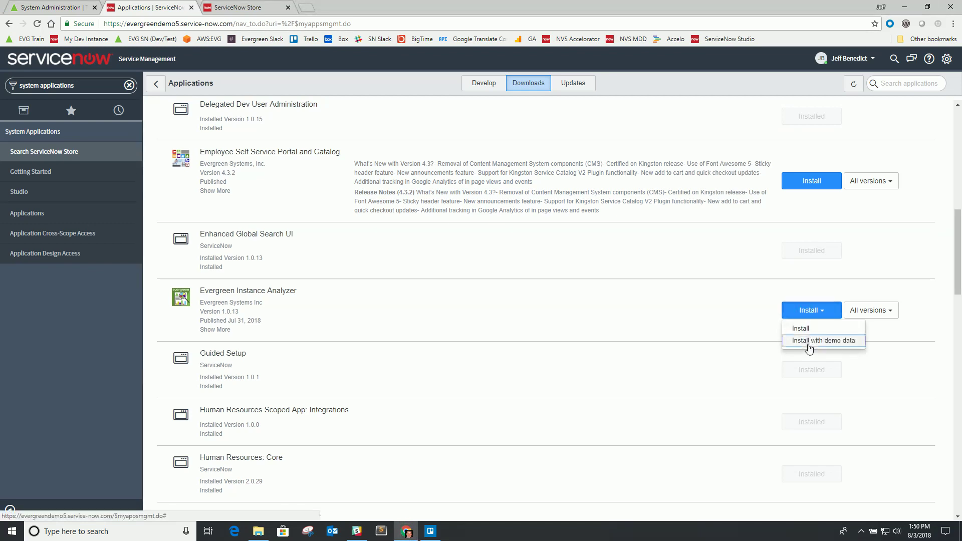
scroll(501, 204, "down", 2)
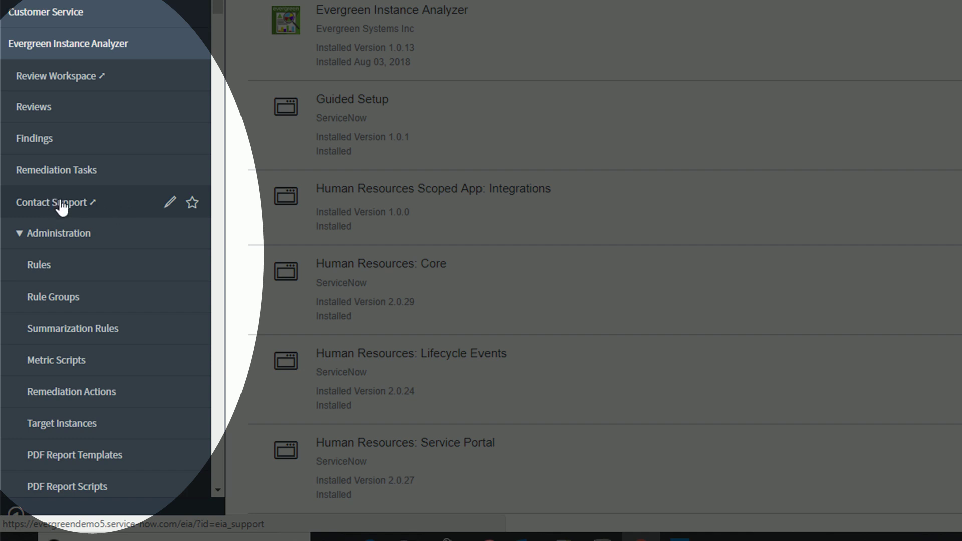
Open the Evergreen Instance Analyzer Review Workspace, which shows no active reviews yet
scroll(47, 241, "down", 2)
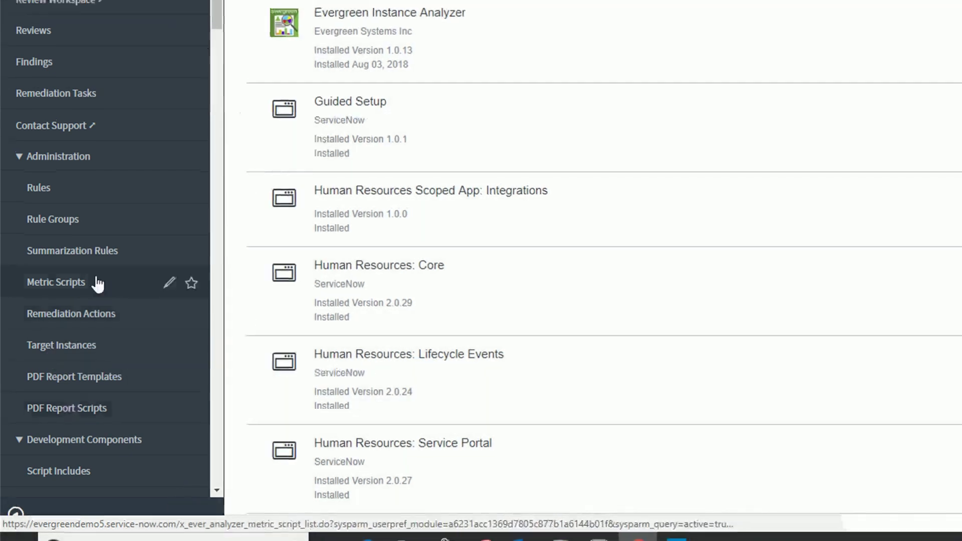
left_click(31, 233)
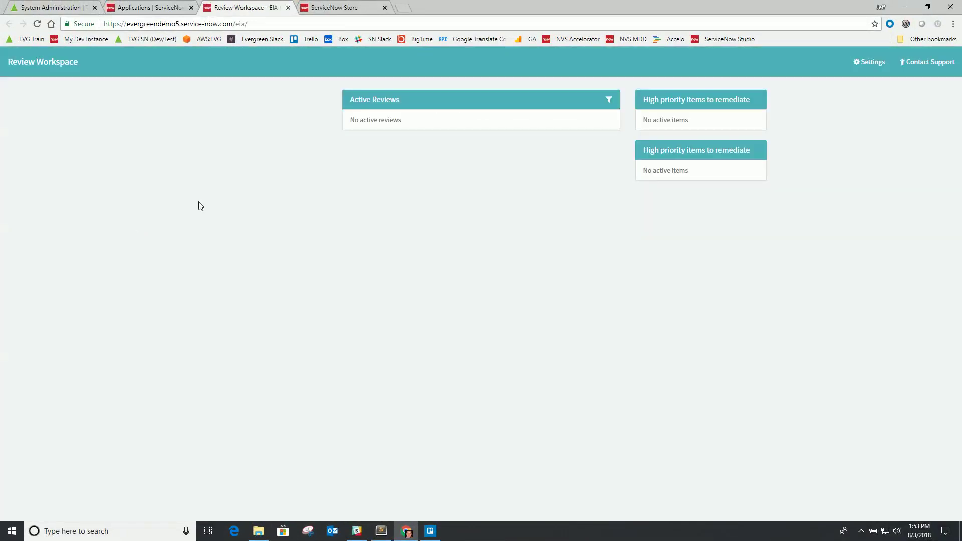
Switch to the Configuration Analyzer scope and save analyzer settings with the html2pdfrocket API key
left_click(865, 62)
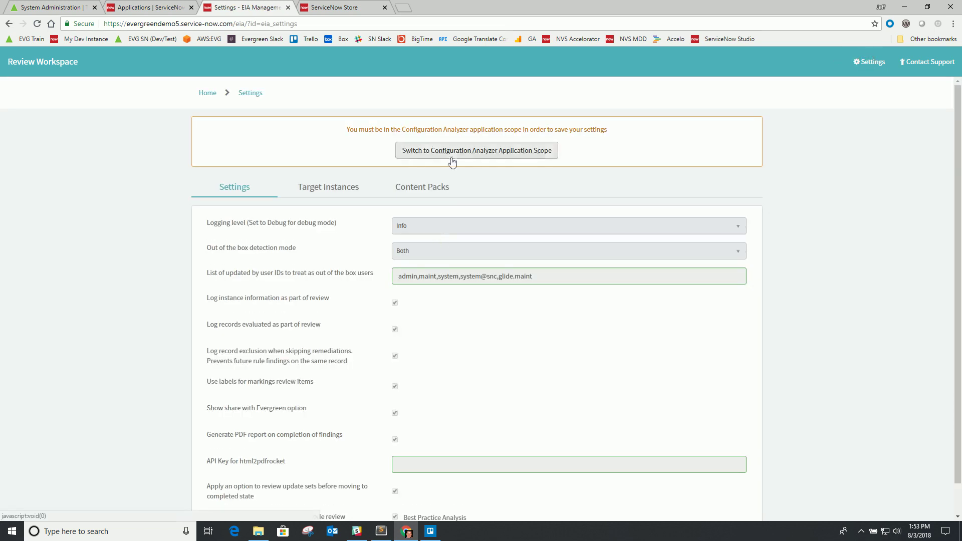
left_click(452, 151)
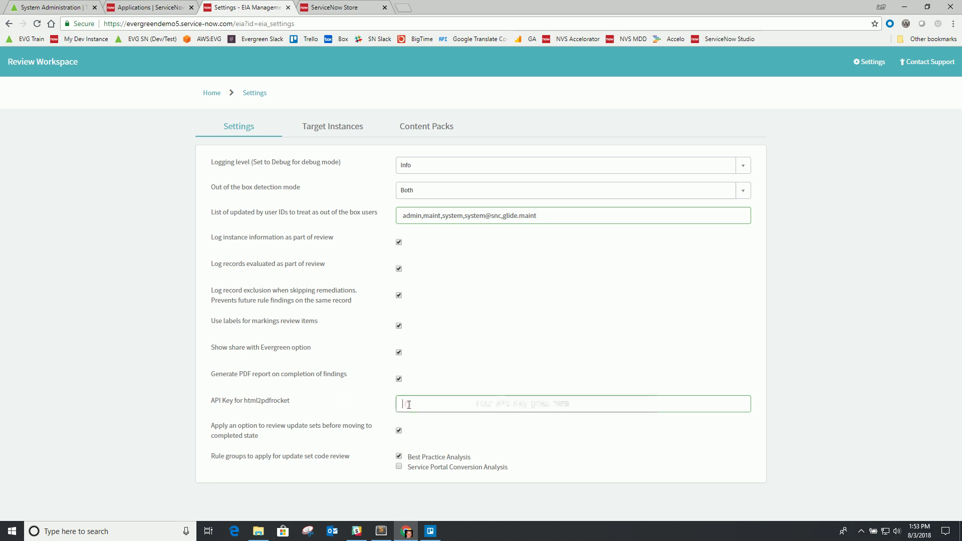
key("ctrl+v")
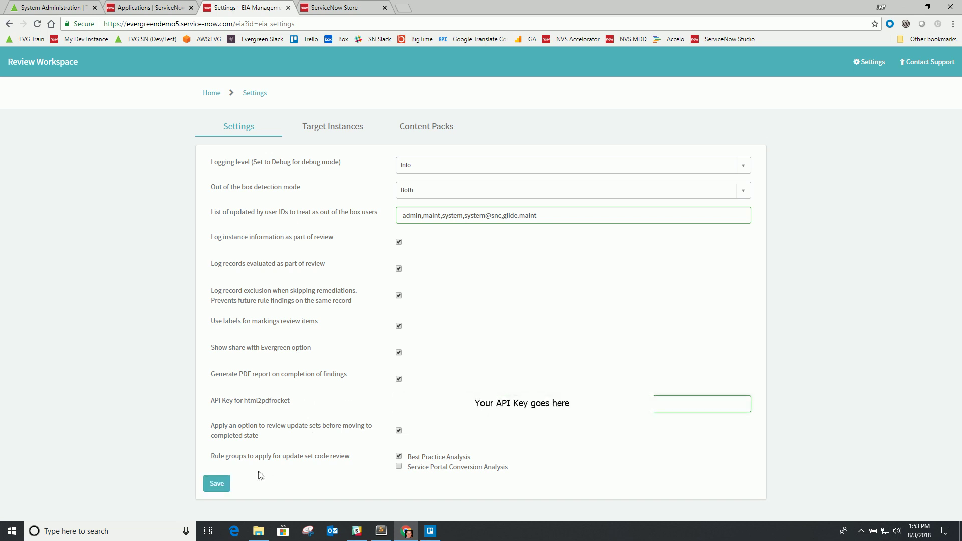
left_click(221, 482)
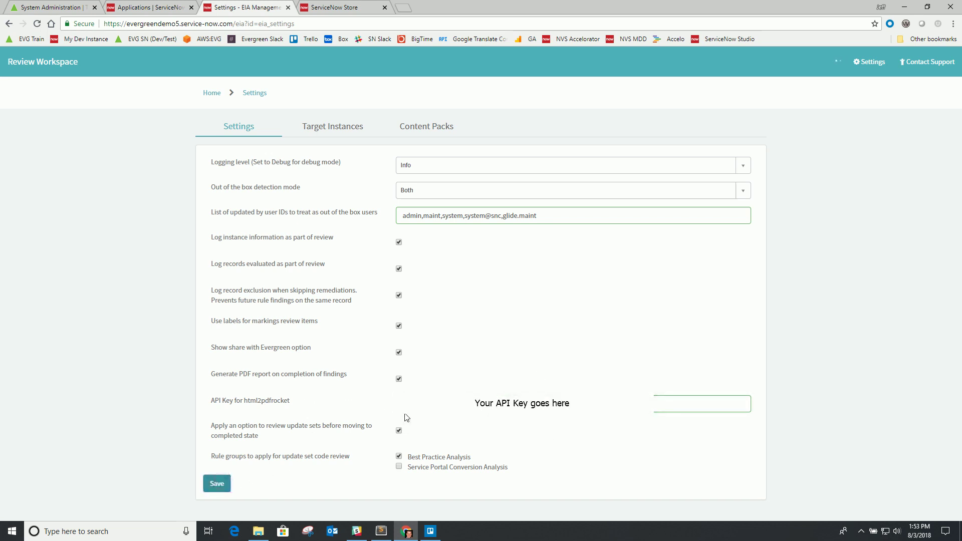
left_click(473, 337)
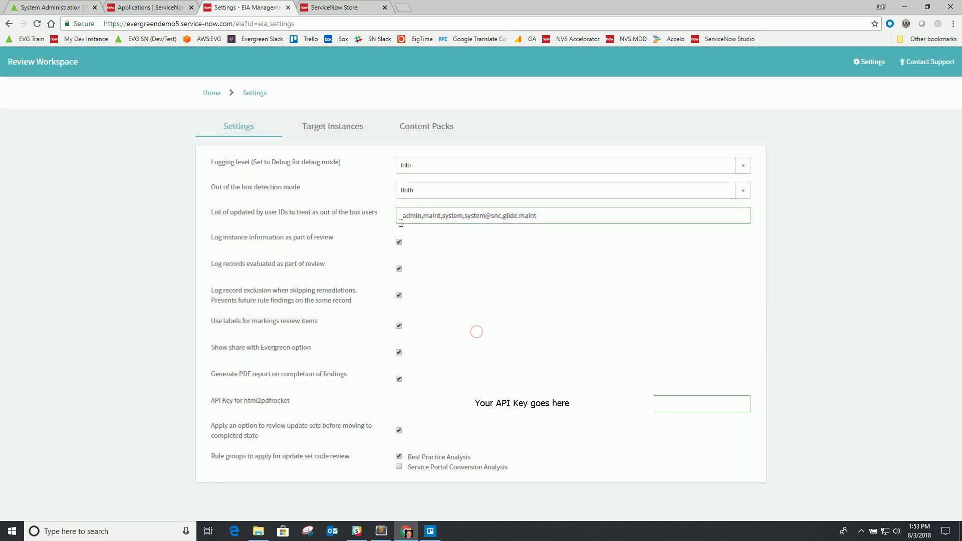
left_click(424, 129)
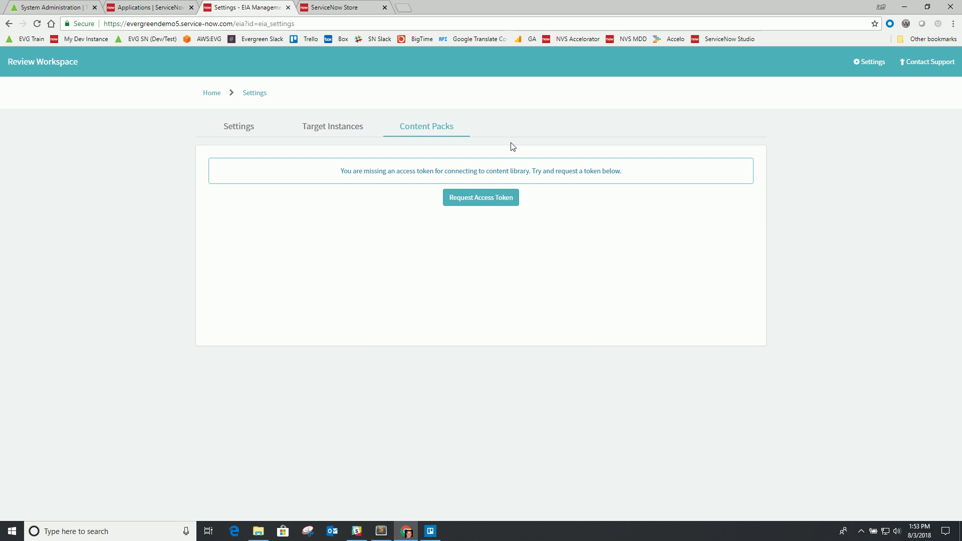
Generate an access token for the content library so the Content Packs list loads
left_click(468, 201)
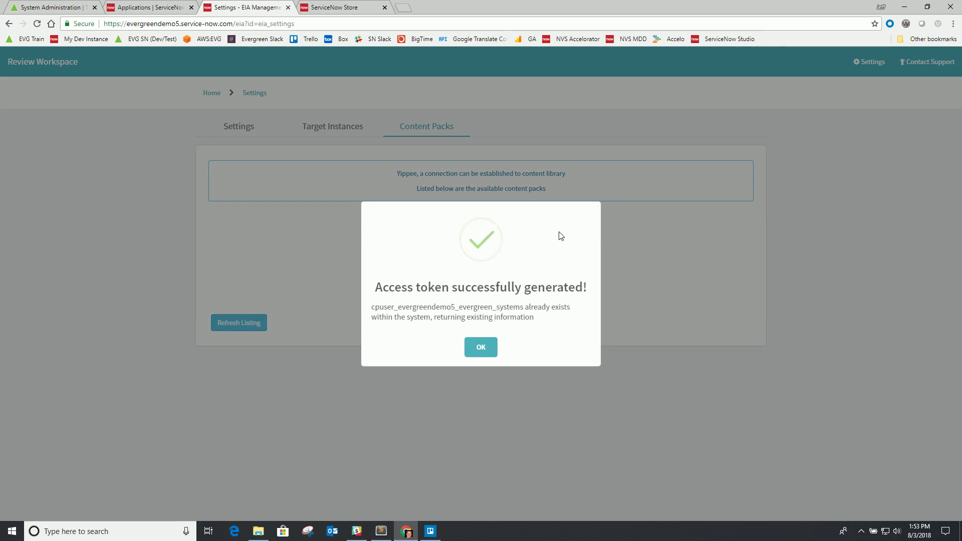
left_click(480, 347)
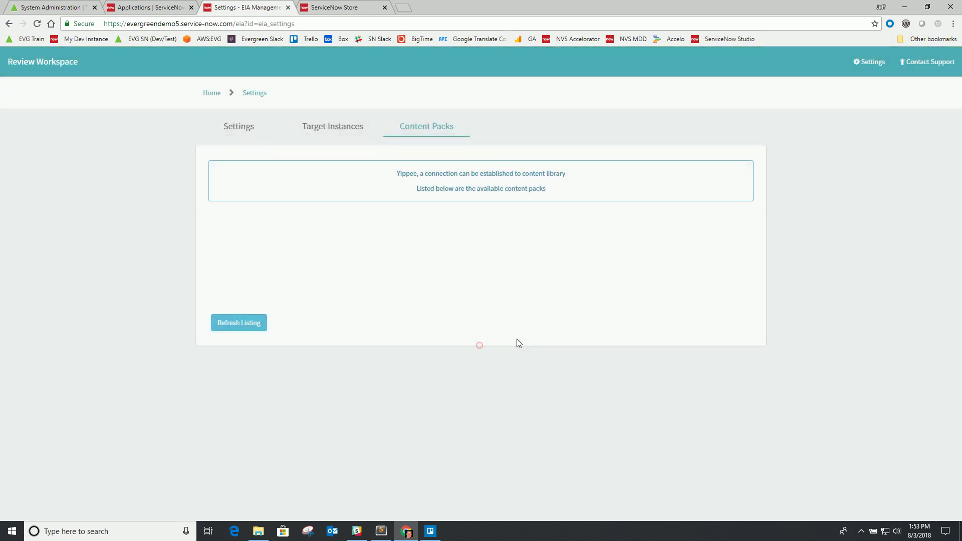
left_click(324, 128)
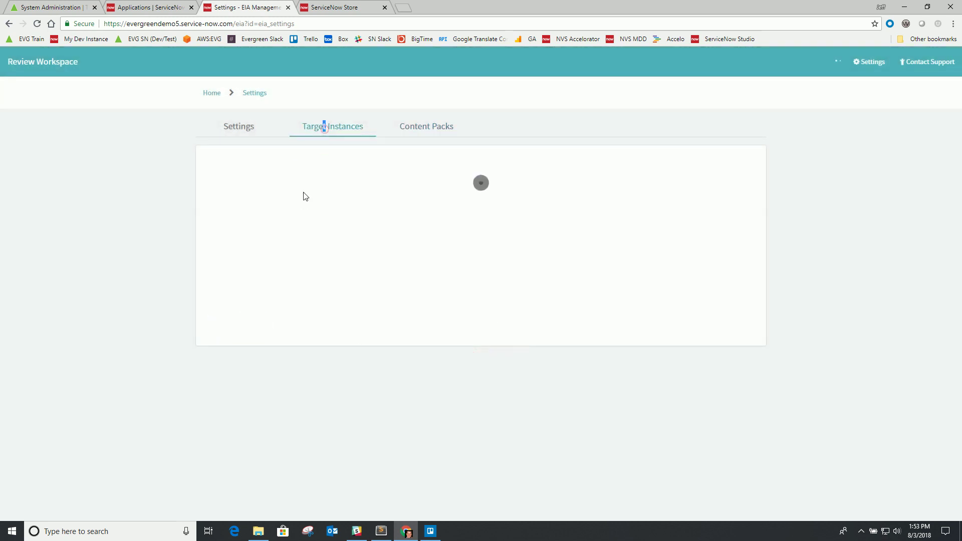
left_click(423, 128)
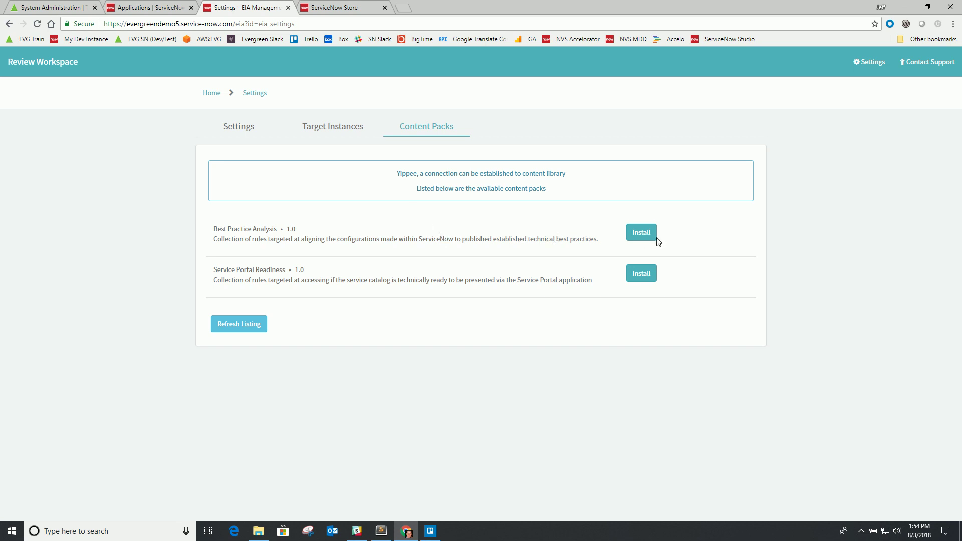
Install the Best Practice Analysis and Service Portal Readiness content packs, then return to the workspace home
left_click(644, 241)
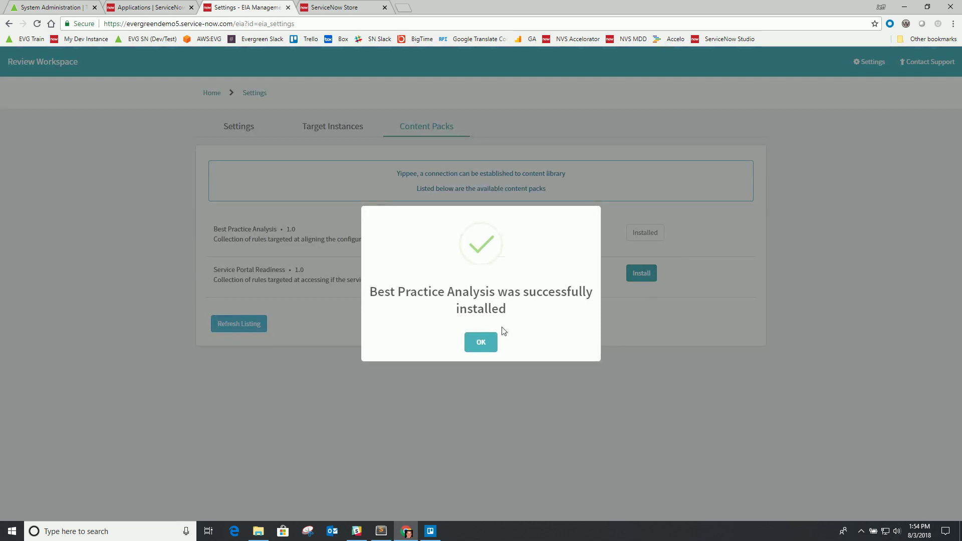
left_click(478, 343)
left_click(651, 273)
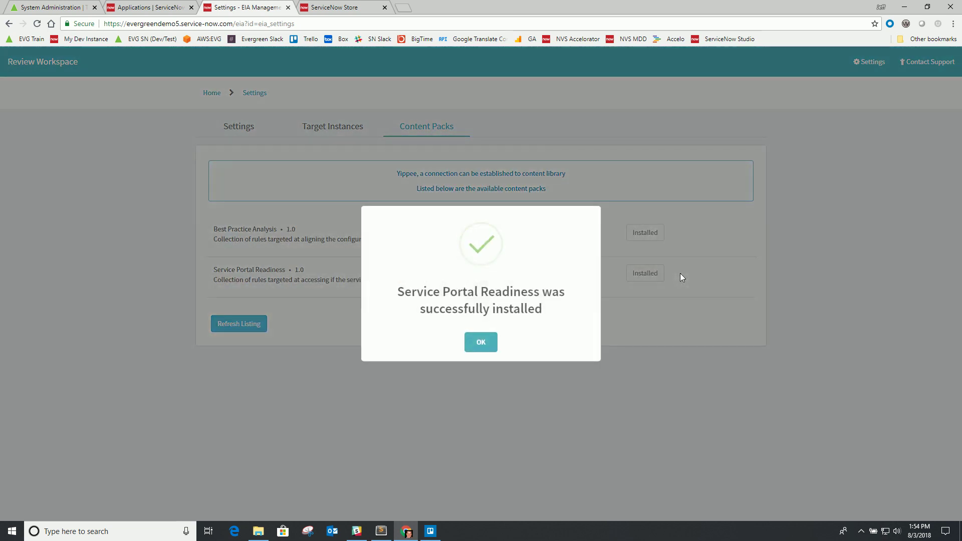
left_click(481, 343)
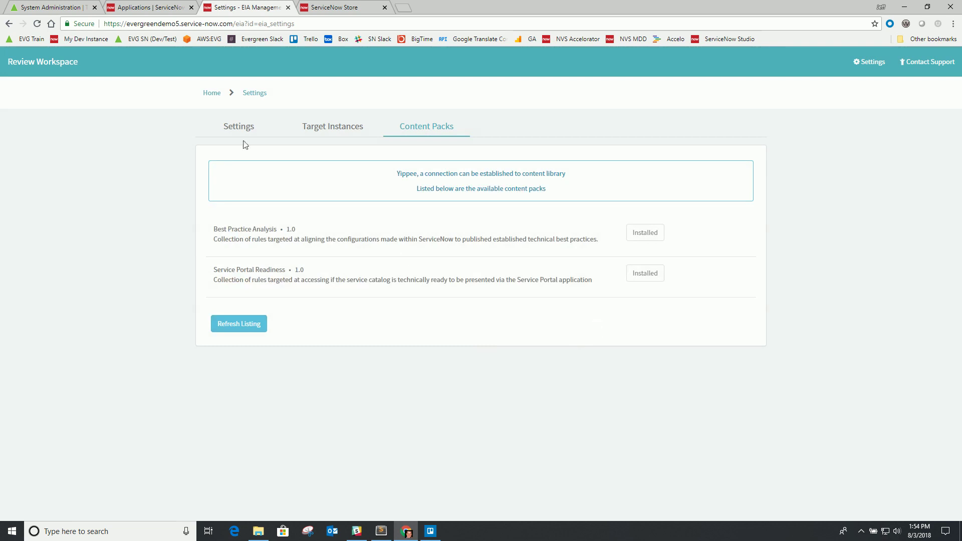
left_click(209, 96)
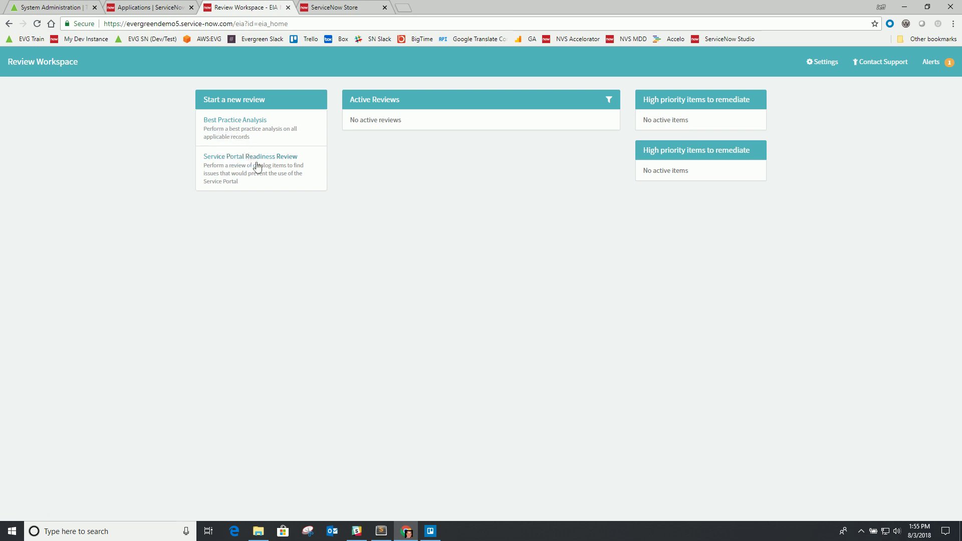
Resolve all pending alerts, including the Request Cost Centers cross-scope privilege alert
left_click(931, 64)
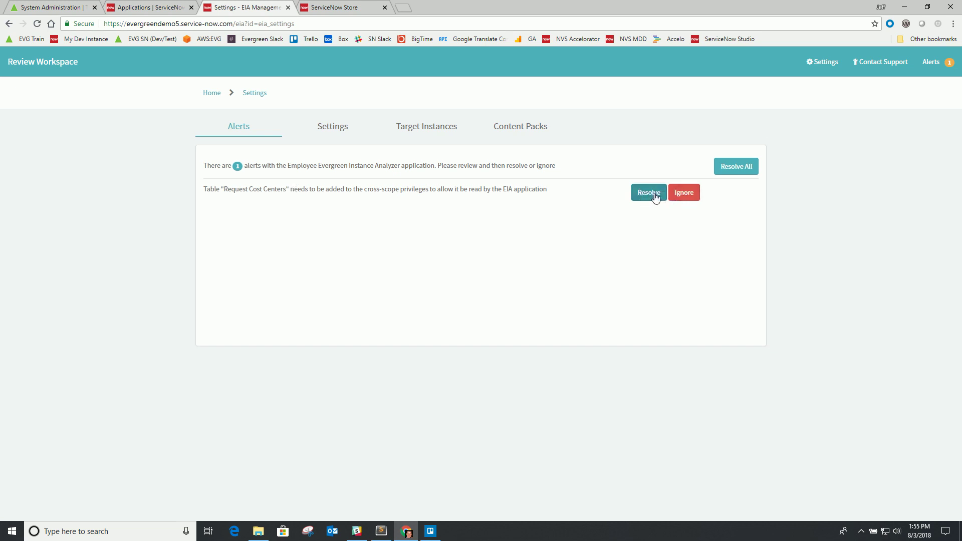
left_click(728, 166)
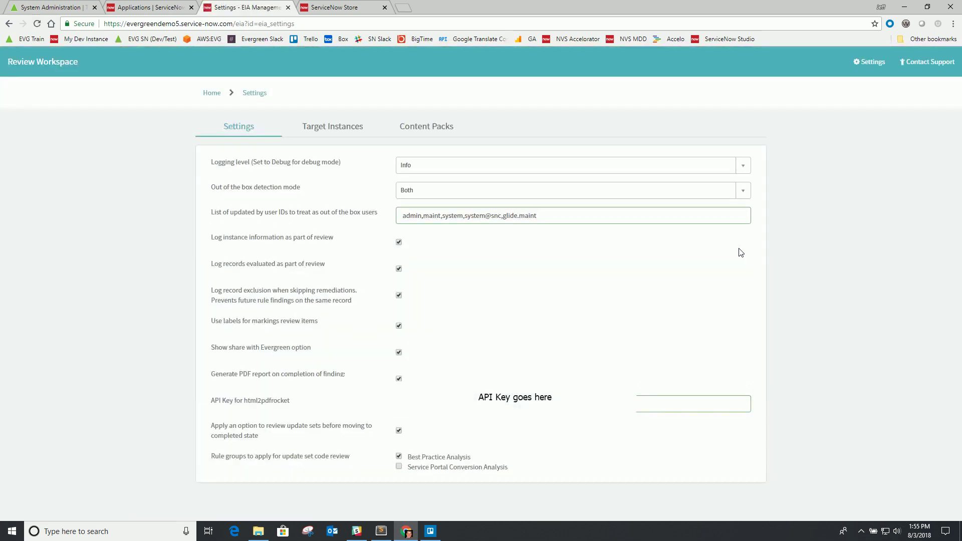
left_click(211, 95)
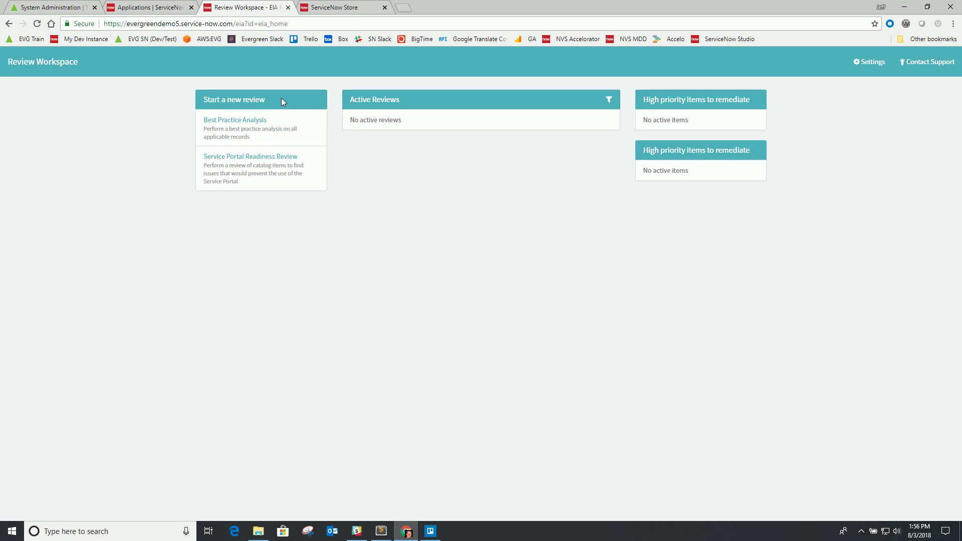
Create a Best Practice Analysis review targeting All Applicable Records, producing draft RVW0001001
left_click(227, 124)
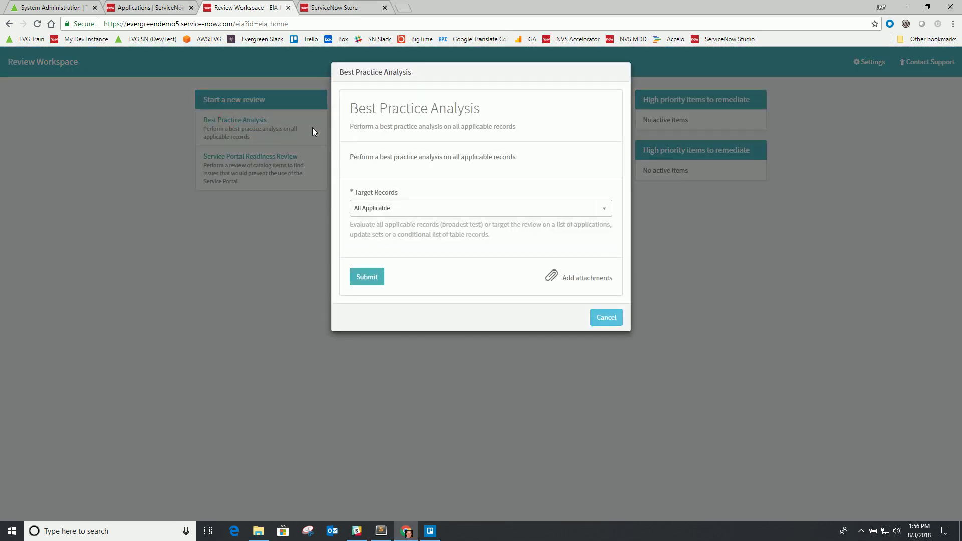
left_click(390, 213)
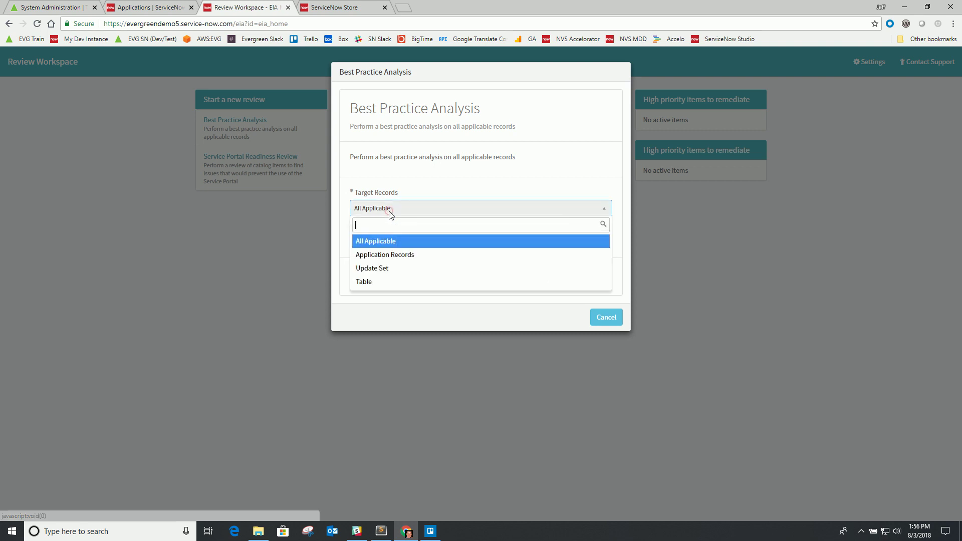
left_click(390, 256)
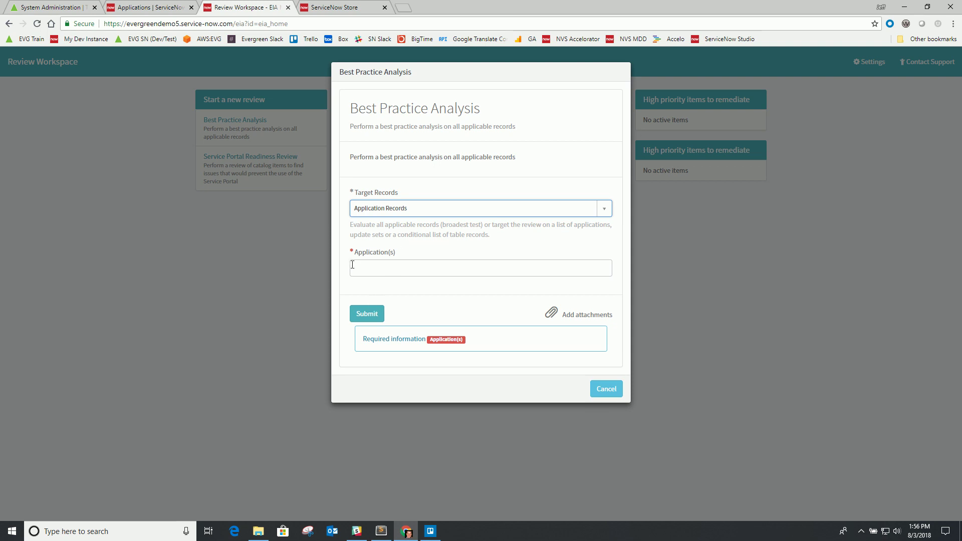
left_click(365, 210)
left_click(382, 269)
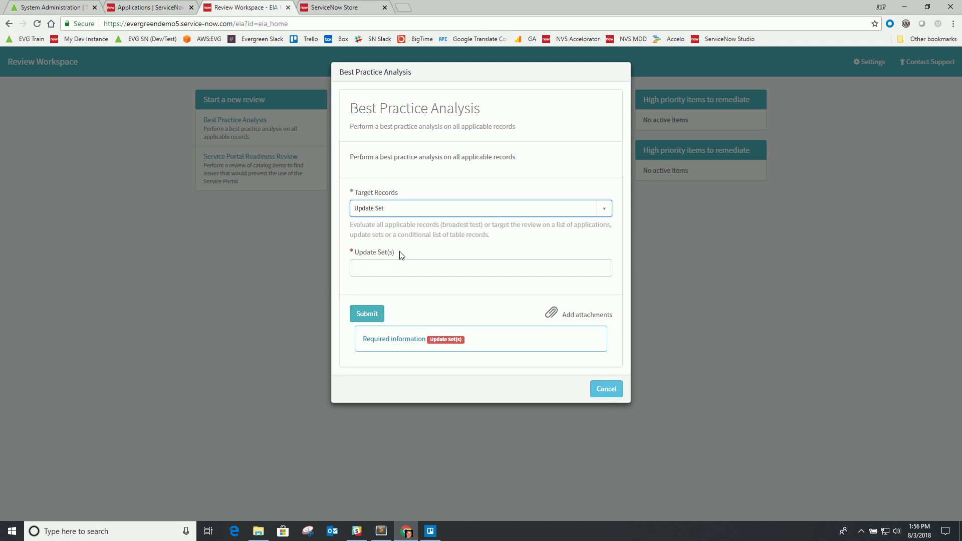
left_click(386, 212)
left_click(376, 278)
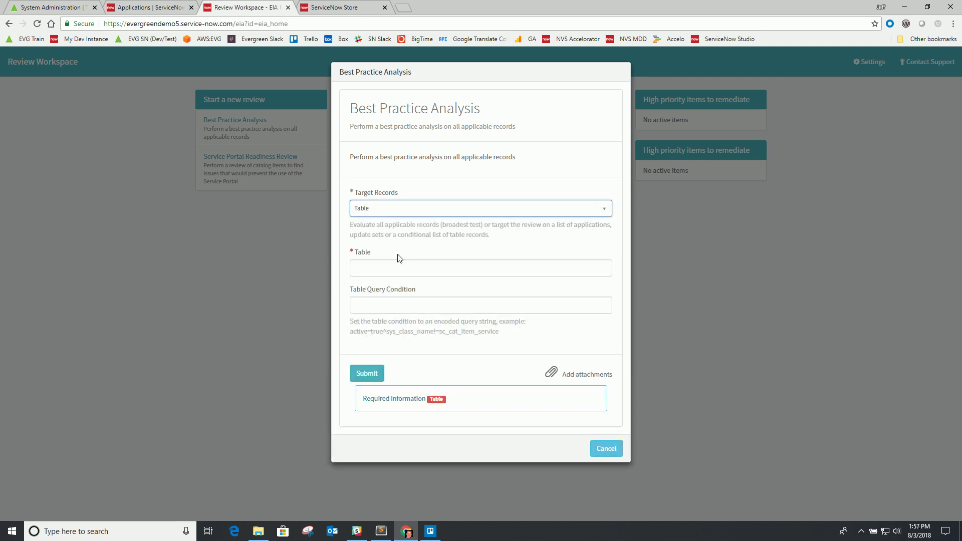
left_click(379, 215)
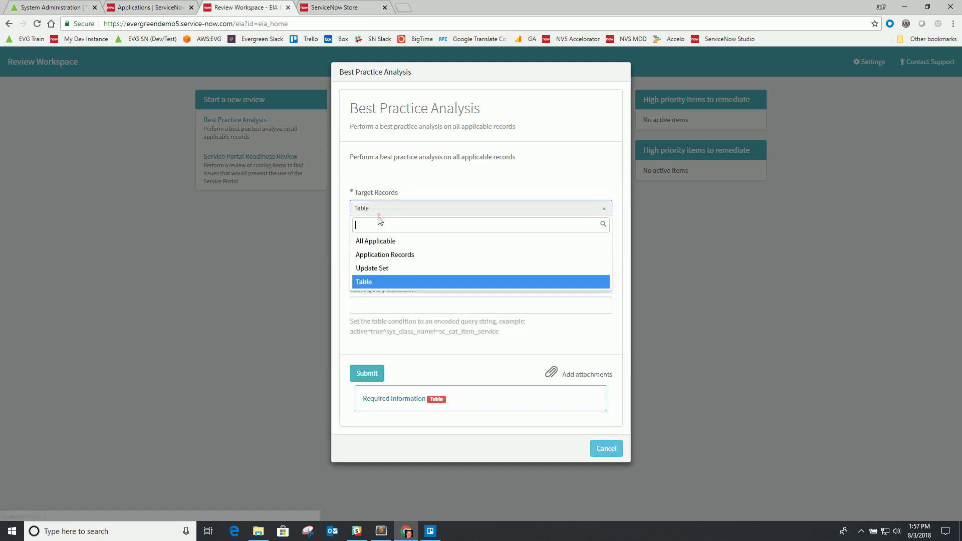
left_click(379, 241)
left_click(382, 277)
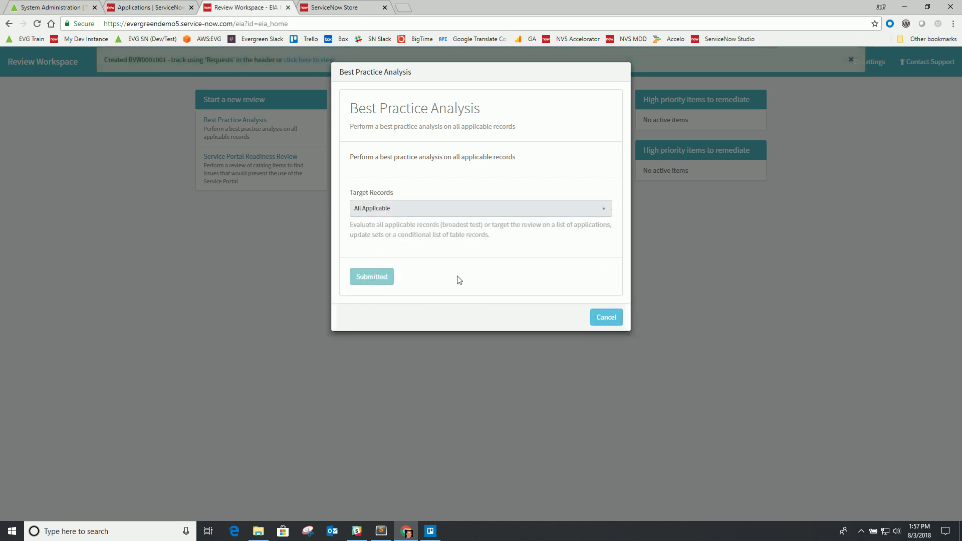
left_click(602, 321)
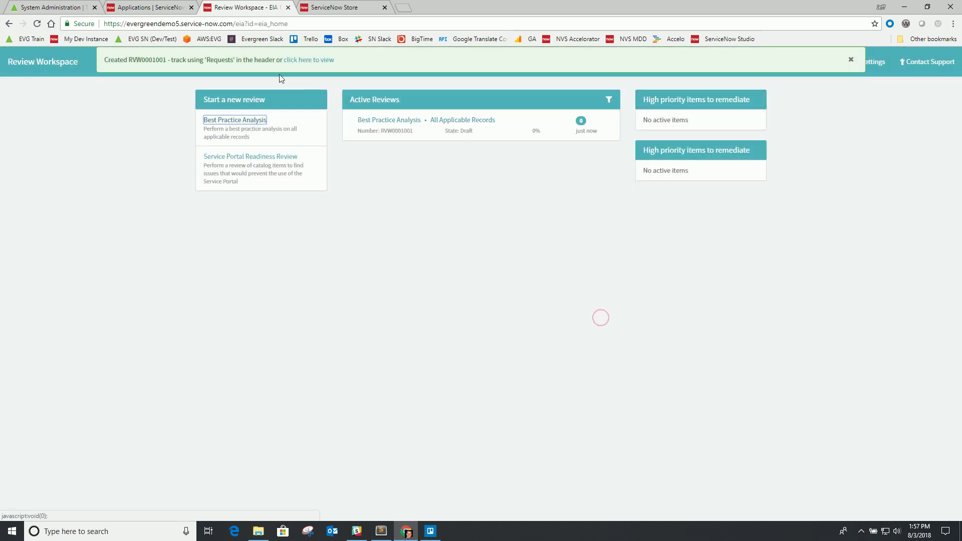
Open RVW0001001 from the banner link, run it, and return to the workspace home
left_click(381, 119)
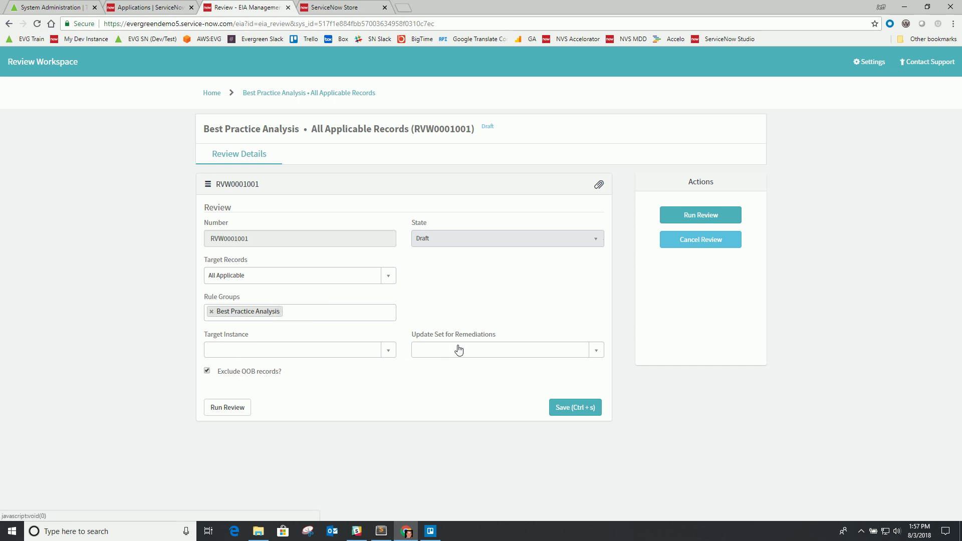
left_click(694, 217)
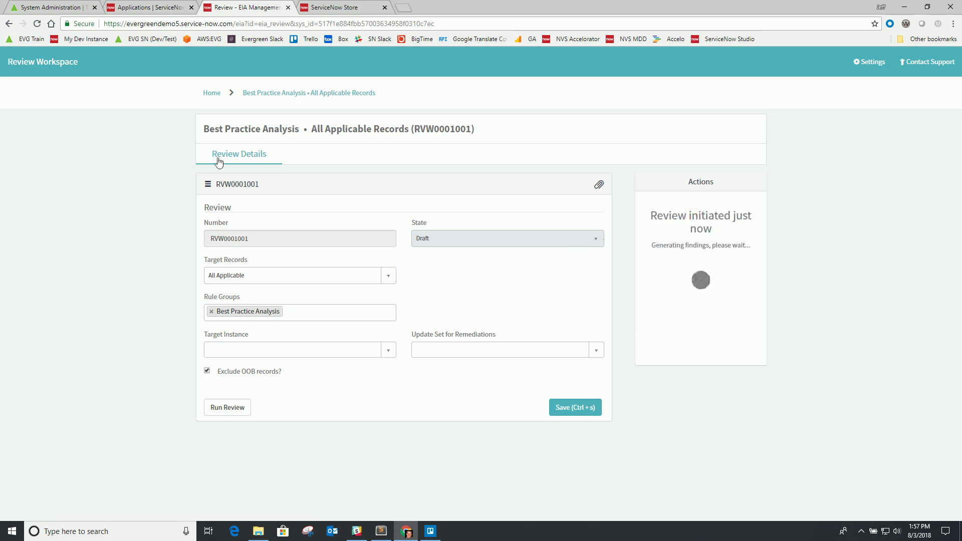
left_click(211, 95)
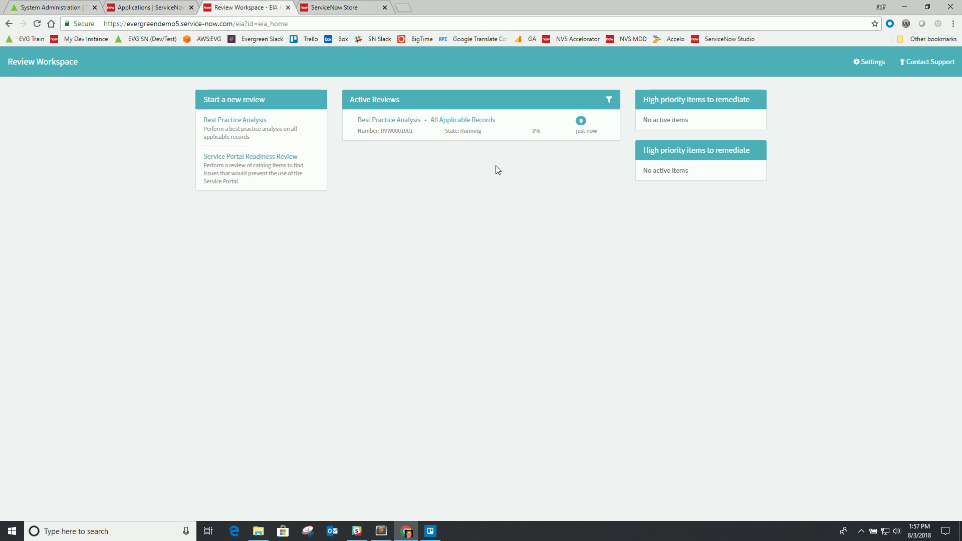
In the platform view, refresh RVW0001001's Reviewed Records list to watch it grow, then return to the workspace
left_click(142, 5)
left_click(22, 251)
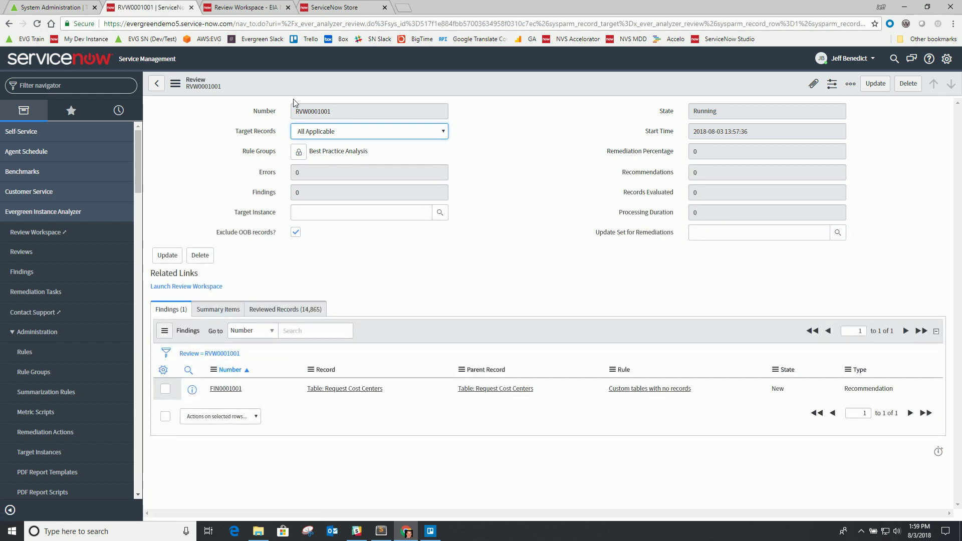
left_click(269, 310)
scroll(235, 328, "down", 1)
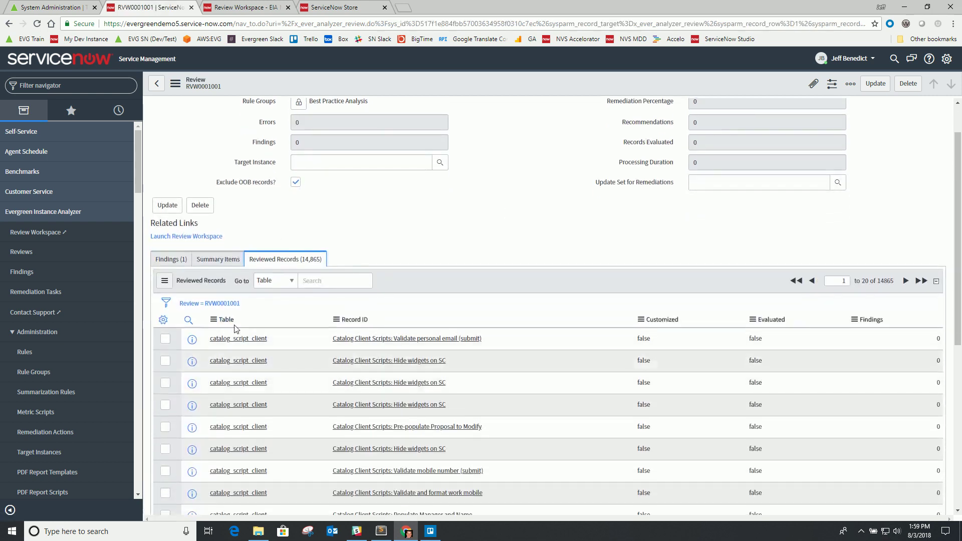
left_click(233, 304)
left_click(223, 304)
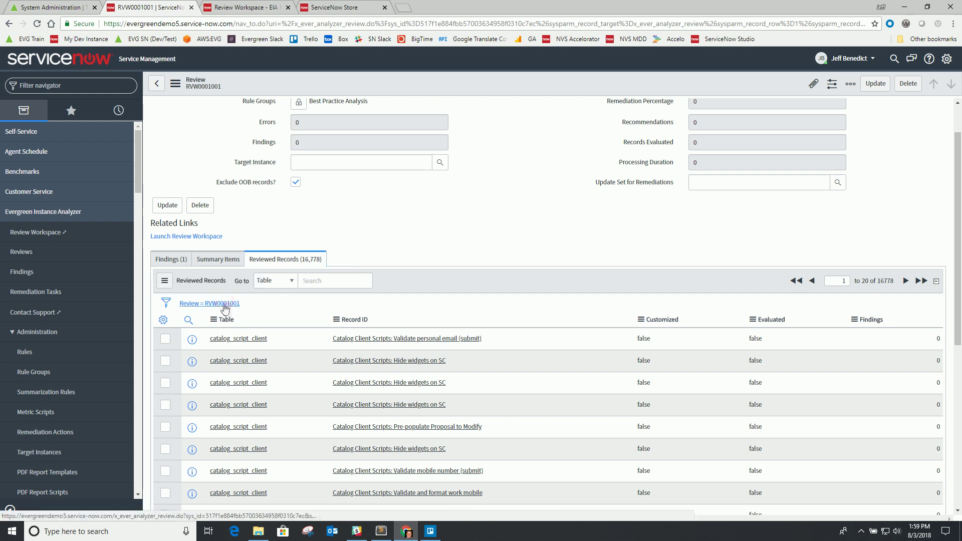
left_click(224, 304)
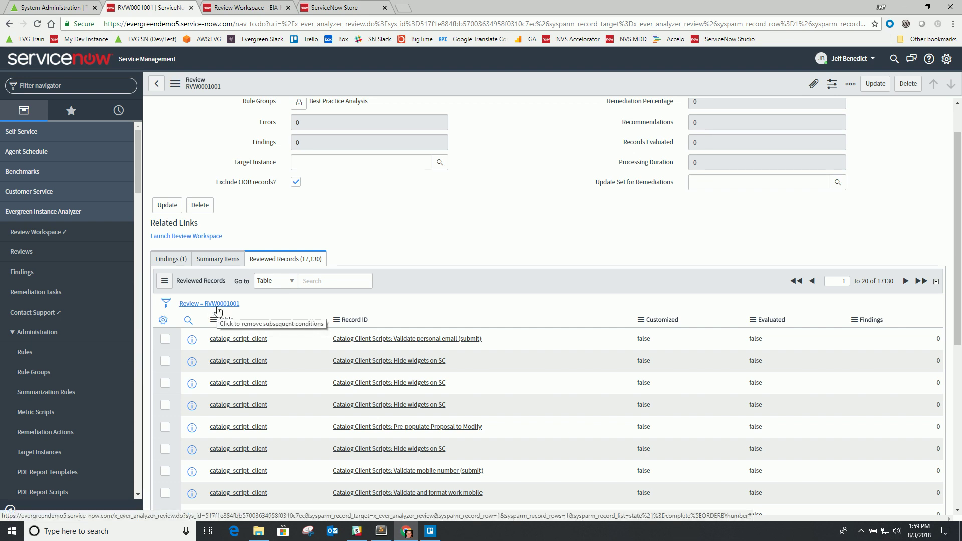
left_click(251, 9)
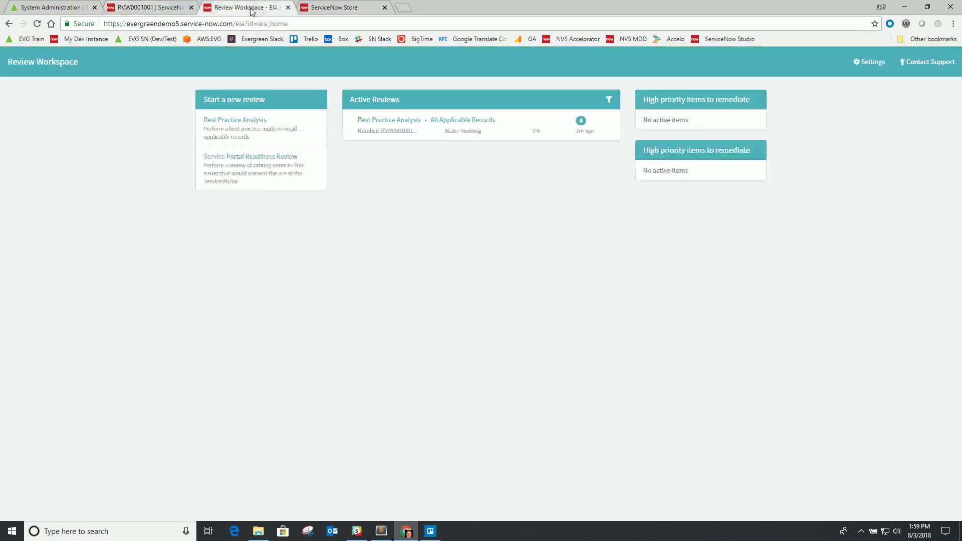
left_click(398, 120)
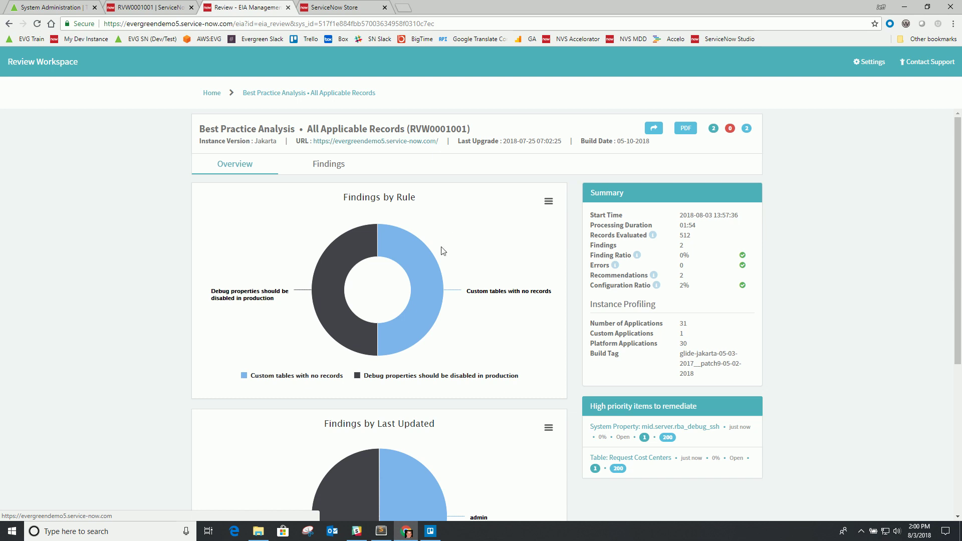
mouse_move(349, 271)
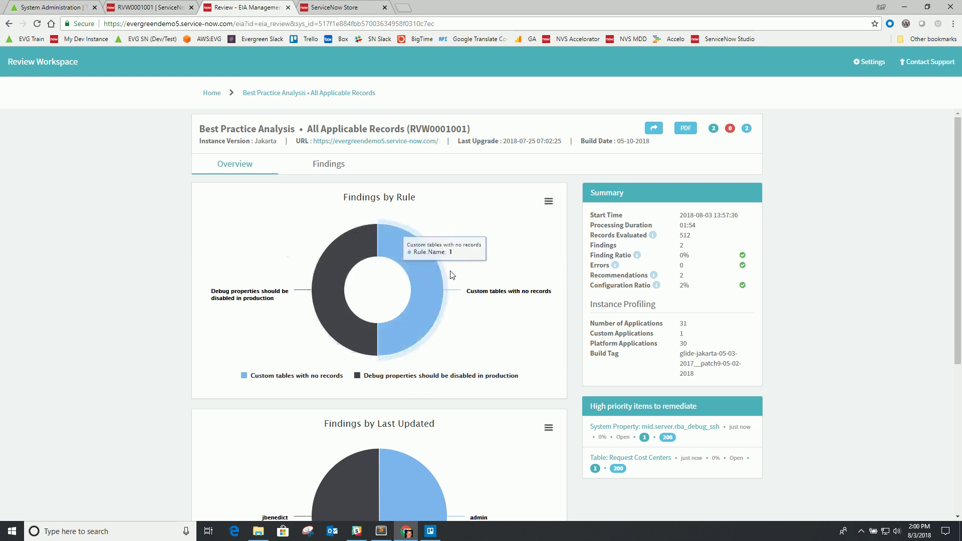
scroll(351, 326, "down", 4)
mouse_move(343, 349)
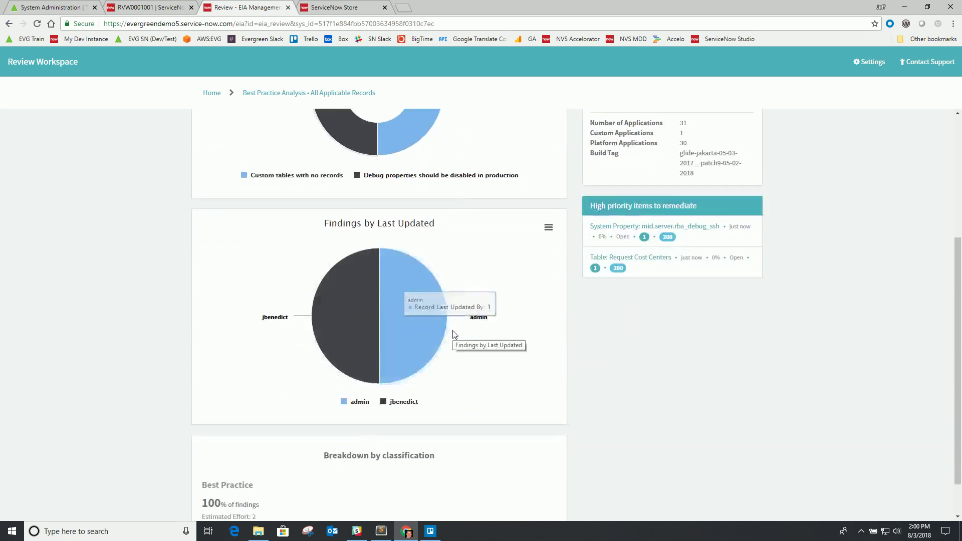
scroll(455, 340, "down", 1)
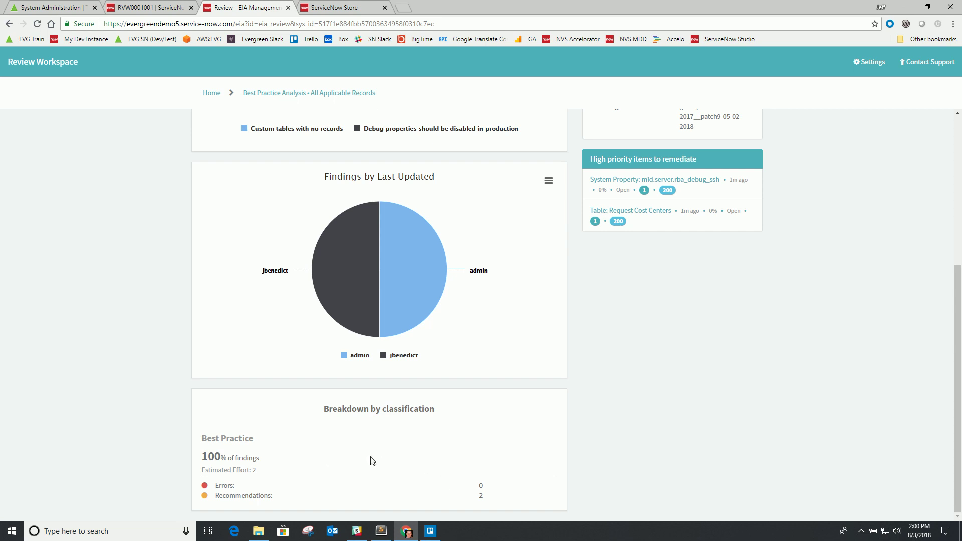
scroll(315, 480, "up", 5)
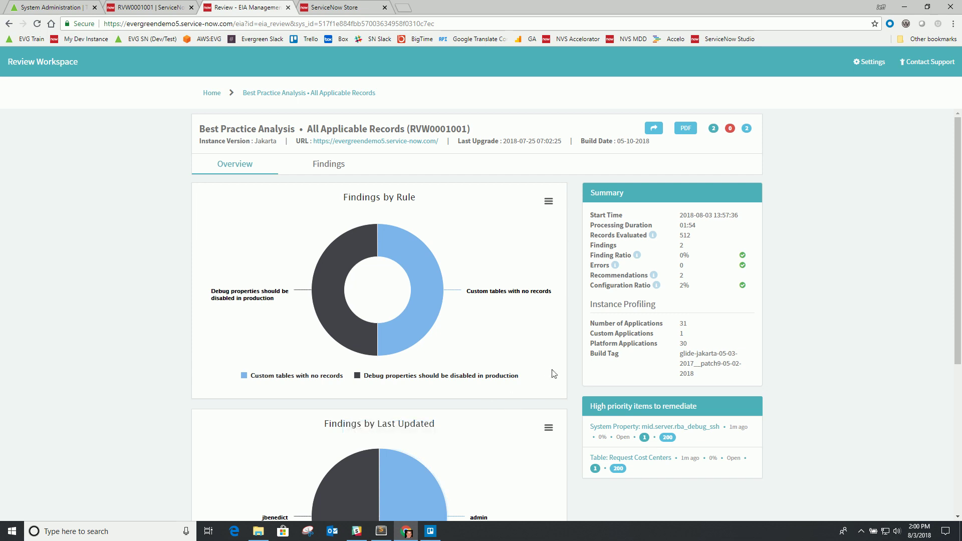
mouse_move(653, 236)
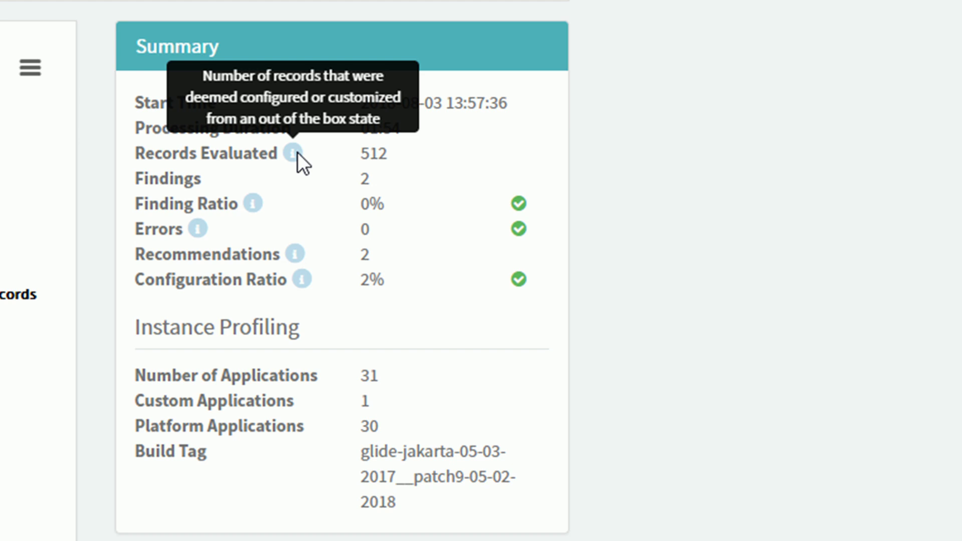
mouse_move(243, 212)
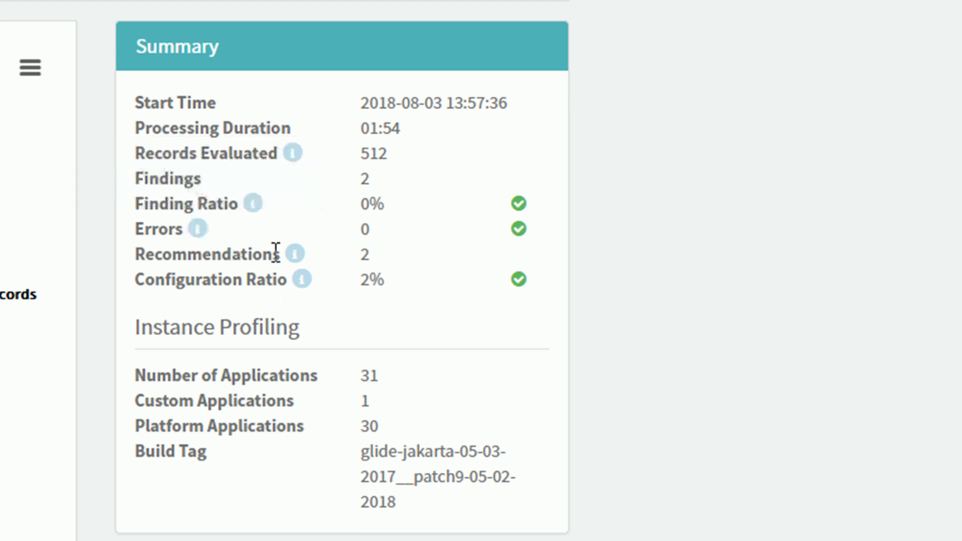
mouse_move(287, 260)
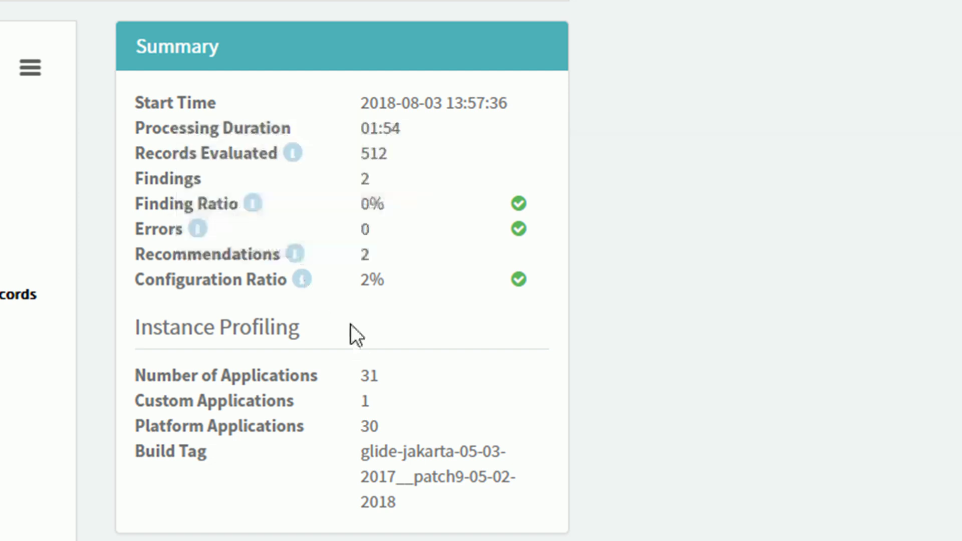
mouse_move(305, 279)
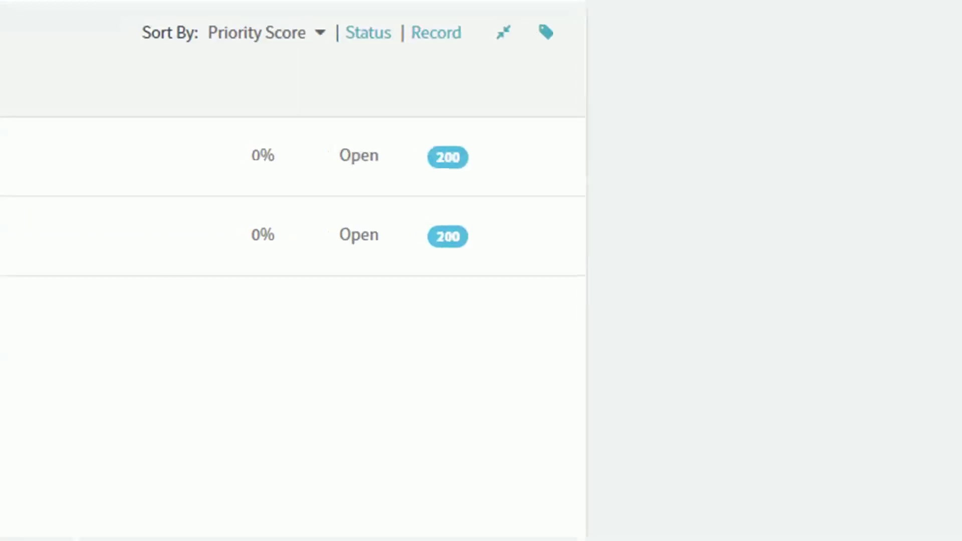
List all of RVW0001001's active findings by clearing the Custom tables rule filter
left_click(178, 129)
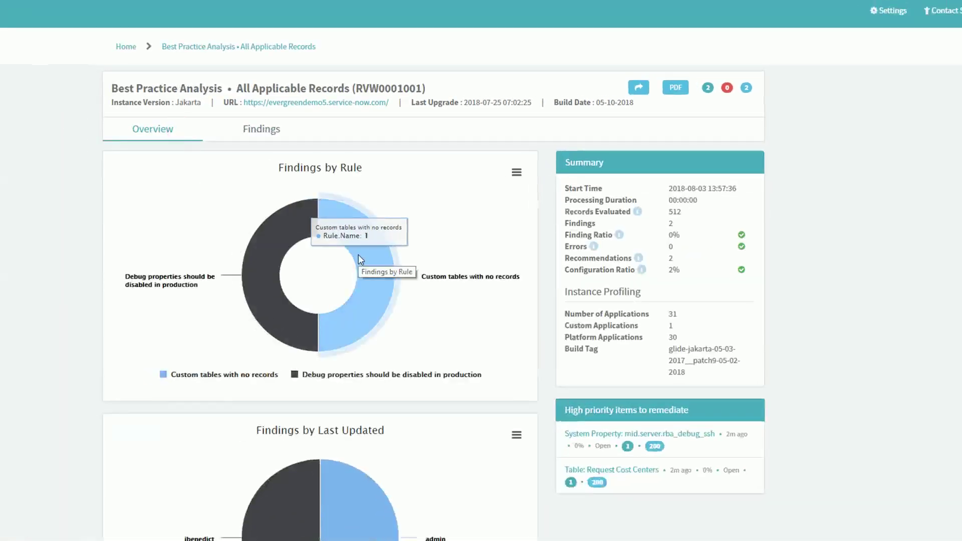
left_click(358, 255)
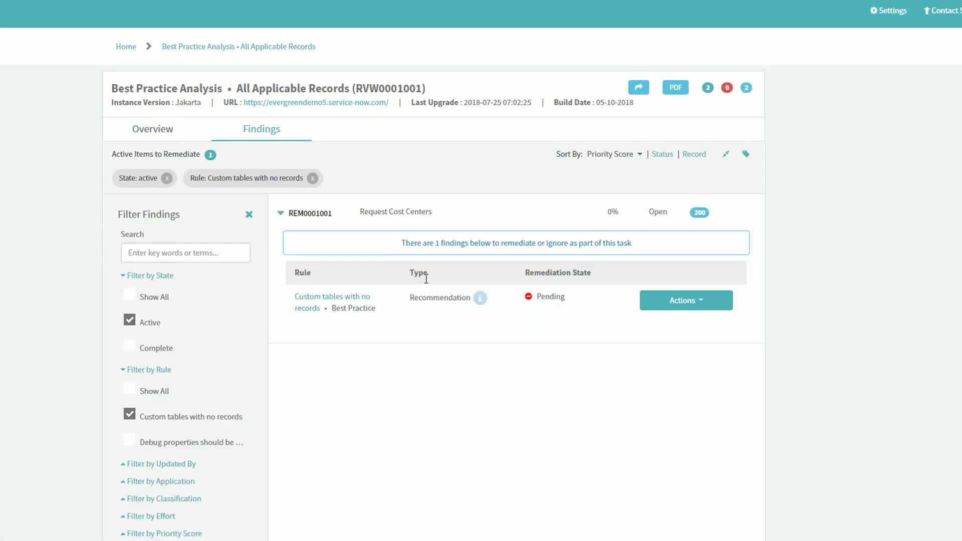
left_click(311, 178)
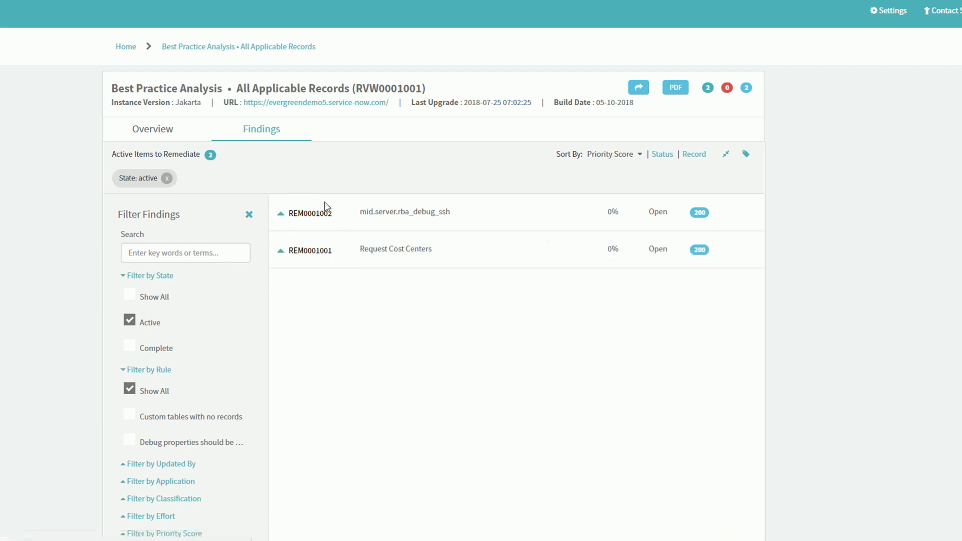
Expand REM0001002 and read its Debug properties rule details and recommendation
left_click(297, 212)
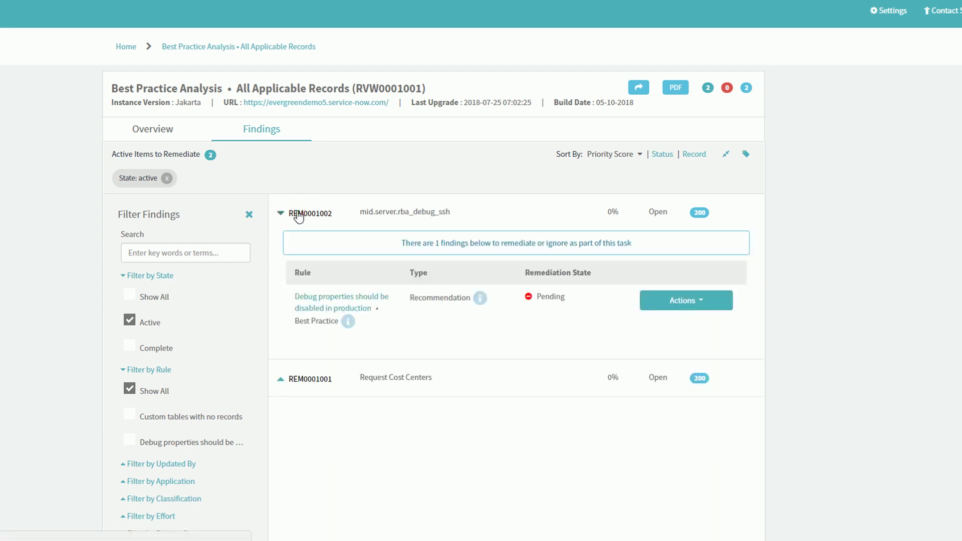
left_click(347, 321)
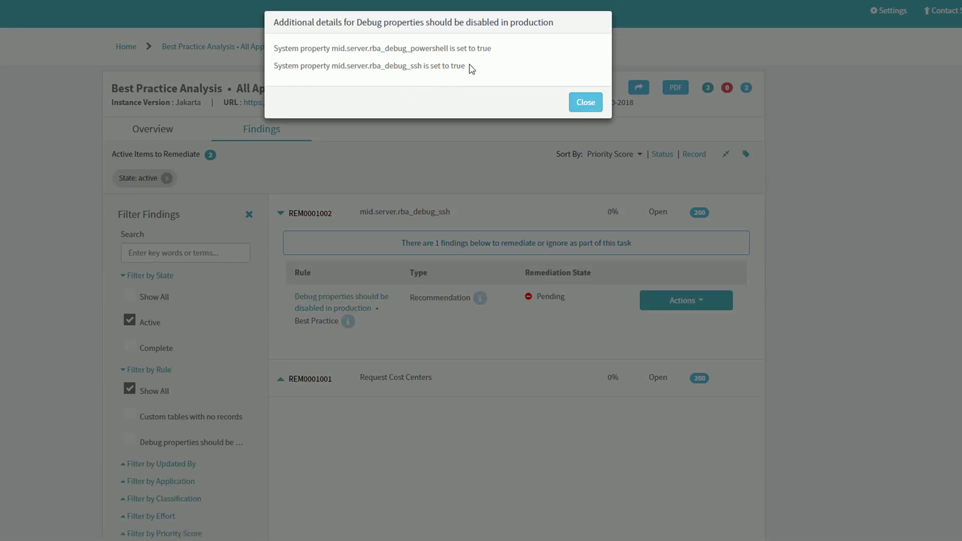
left_click(584, 102)
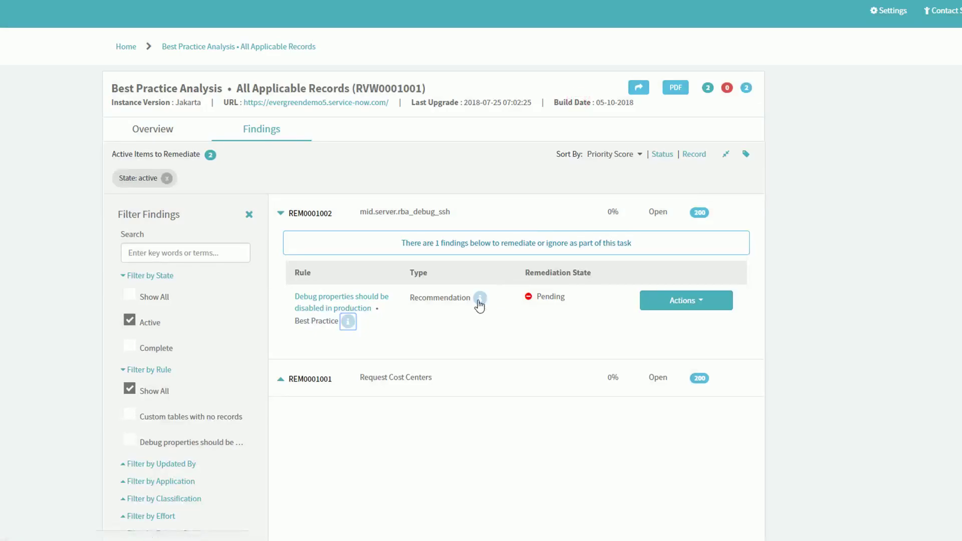
left_click(480, 300)
left_click(585, 84)
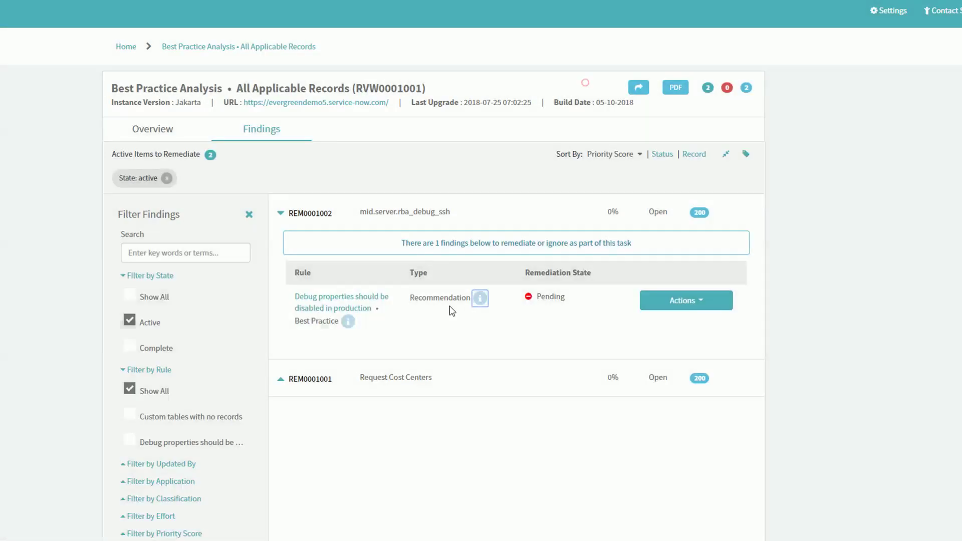
Expand REM0001001, read its Custom tables recommendation, and check how its 200 priority score is calculated
left_click(318, 375)
left_click(479, 463)
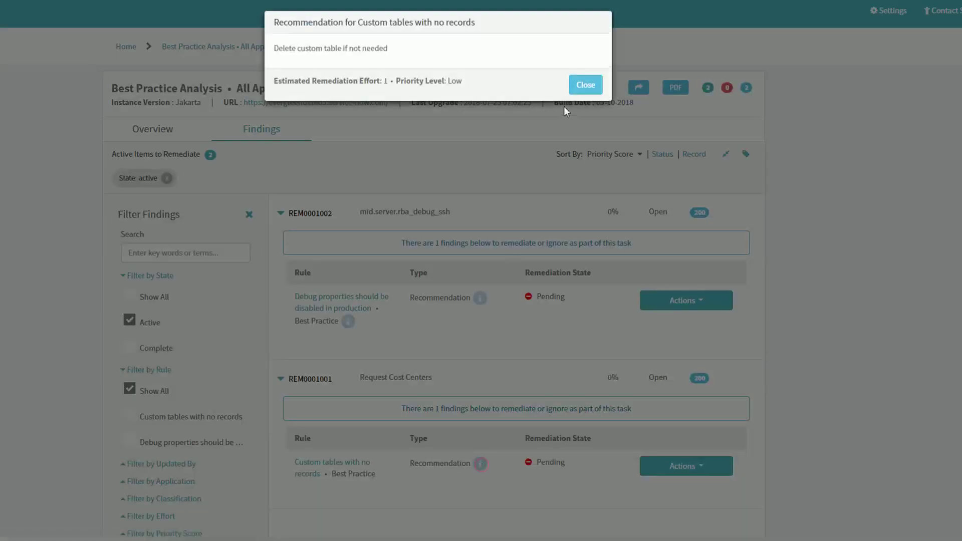
left_click(576, 90)
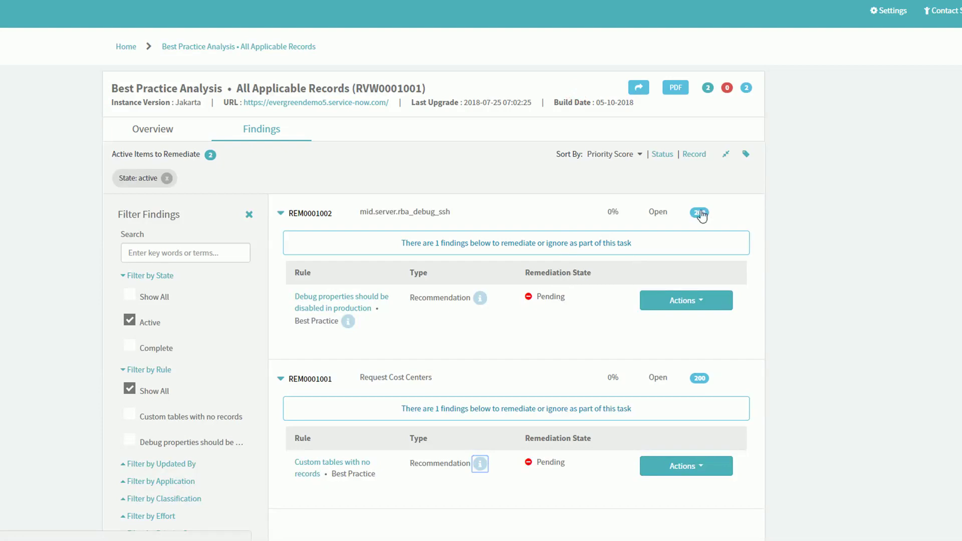
left_click(699, 213)
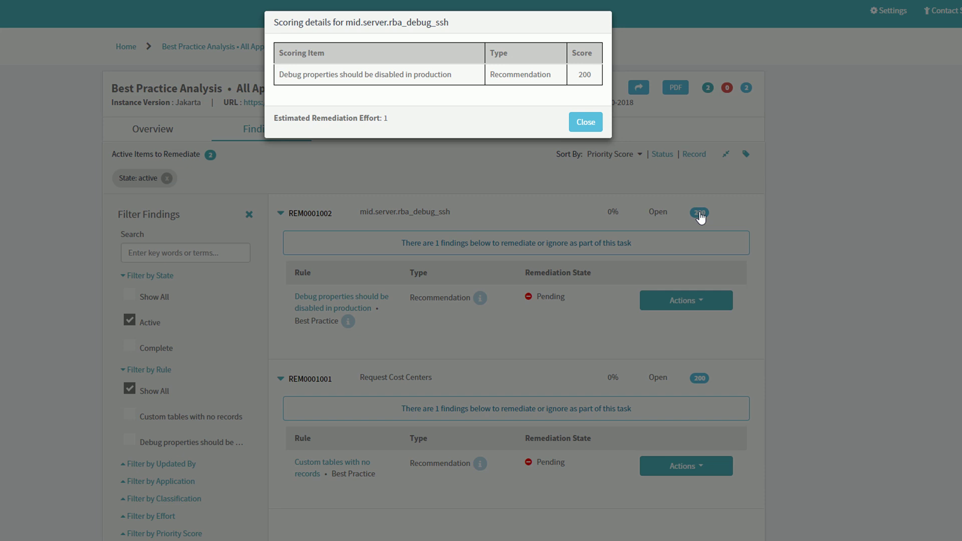
left_click(595, 122)
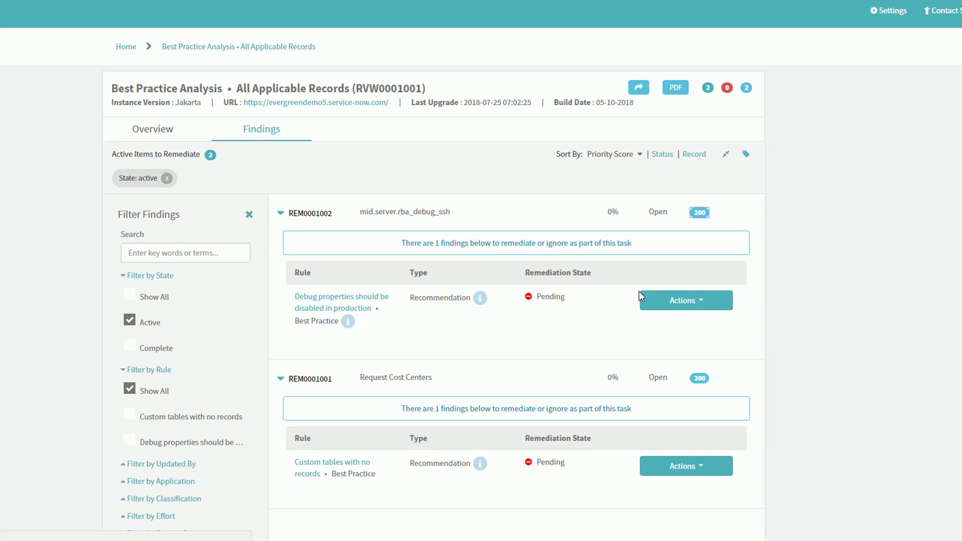
Try marking the Debug properties finding REM0001002 as remediated, then skip its remediation instead
left_click(660, 303)
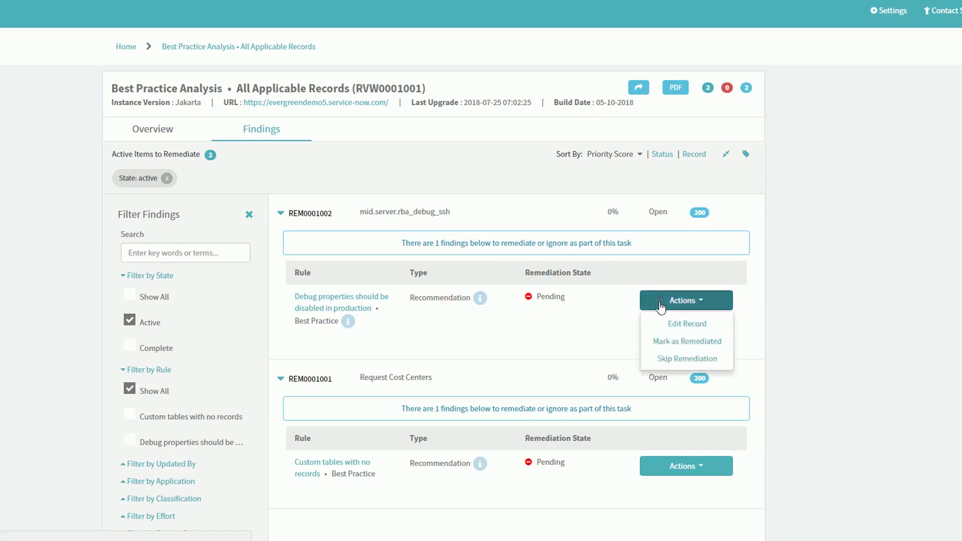
left_click(674, 342)
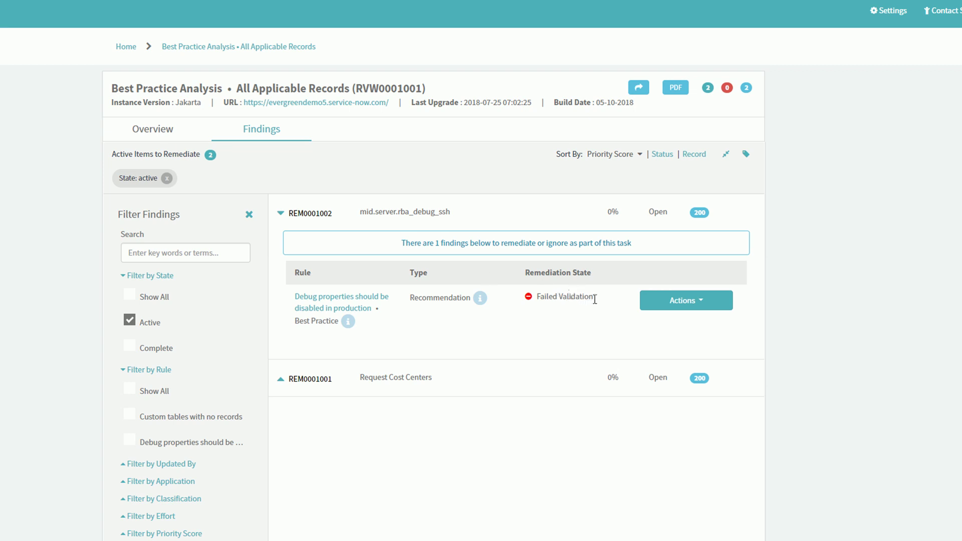
left_click(671, 303)
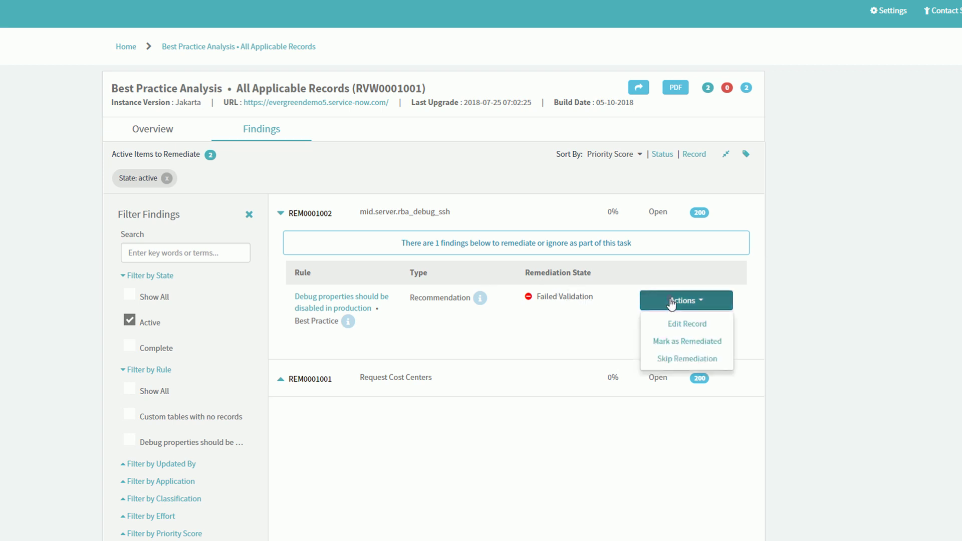
left_click(671, 358)
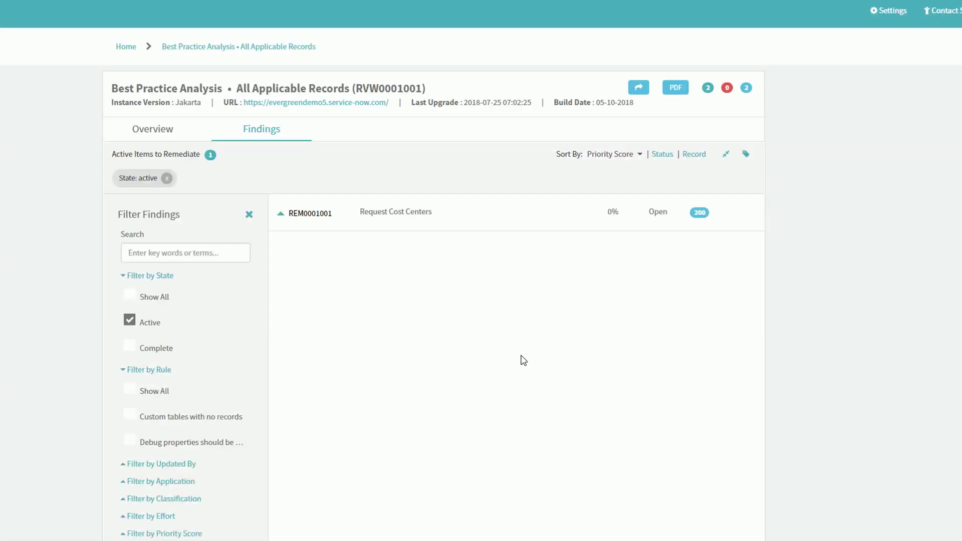
Skip remediation for the Custom tables finding REM0001001 and confirm RVW0001001 shows Complete
left_click(321, 214)
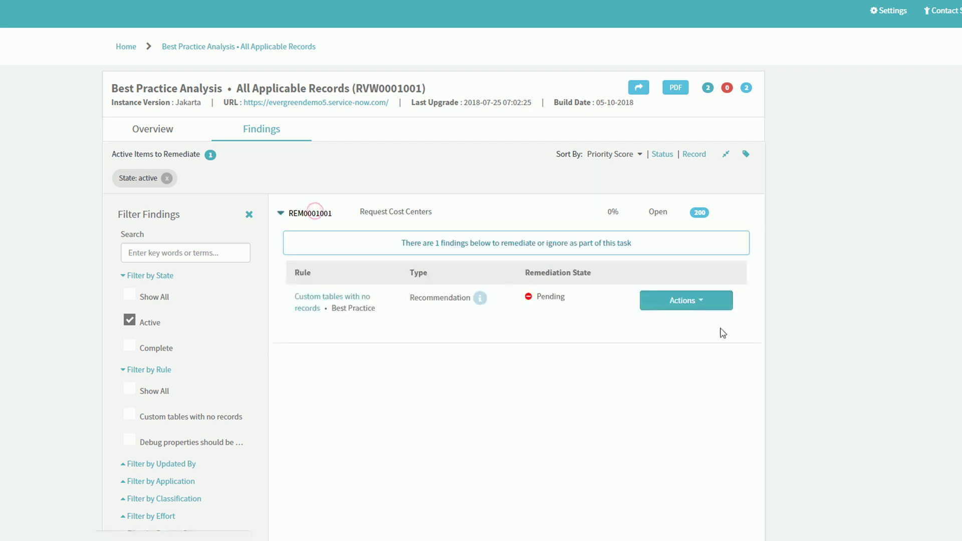
left_click(697, 309)
left_click(681, 359)
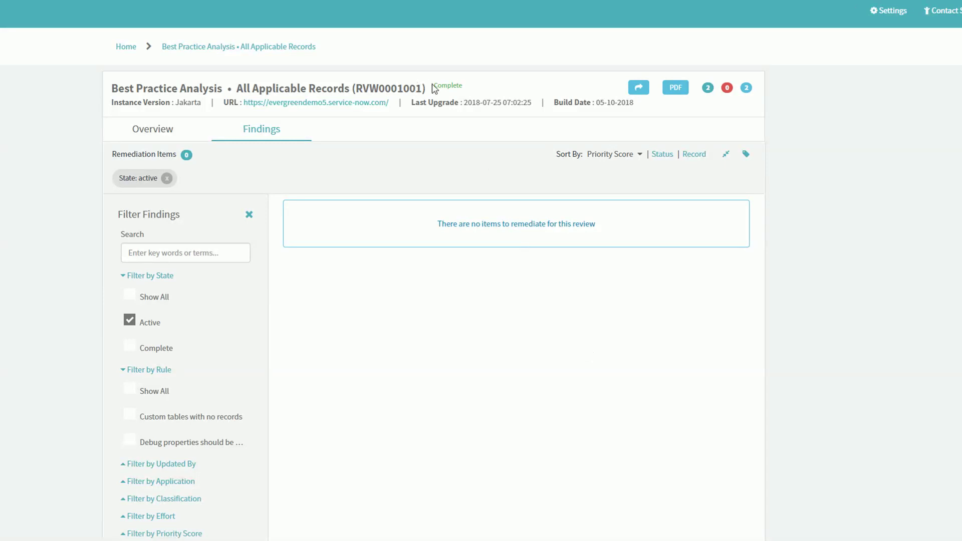
left_click_drag(432, 85, 473, 86)
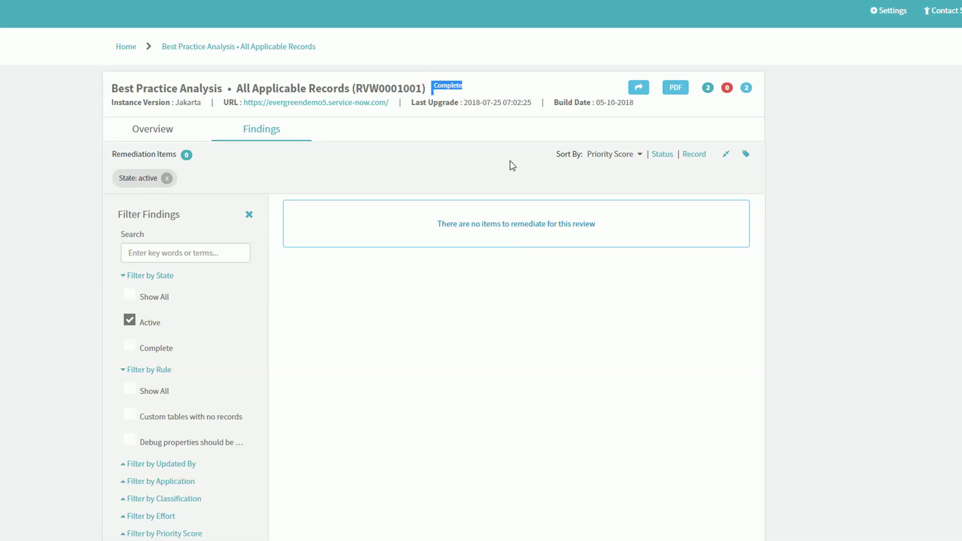